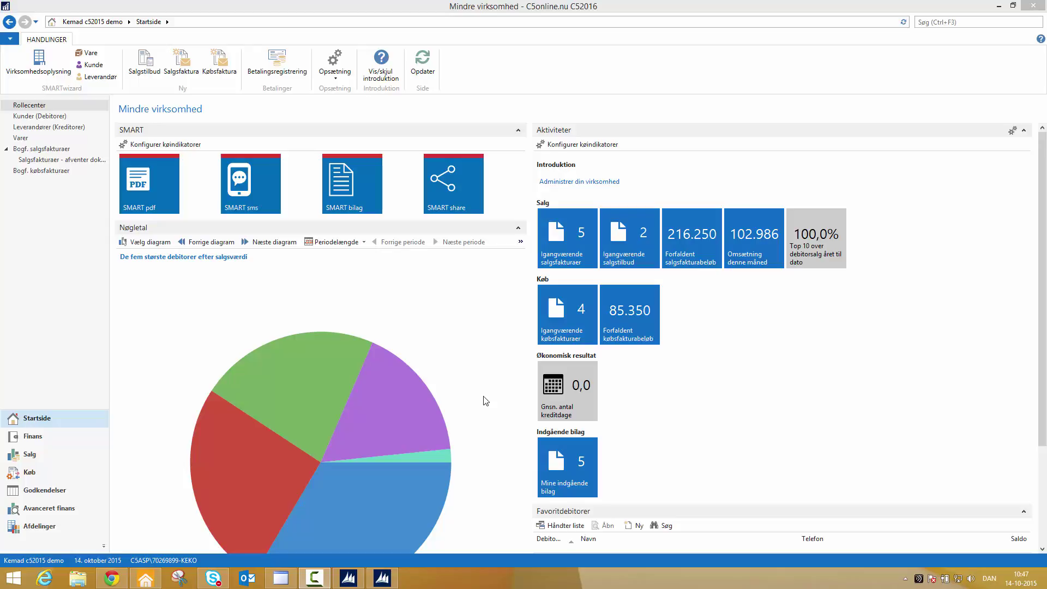
Open the list of bank accounts (Bankkonti) in the Finans area.
left_click(41, 437)
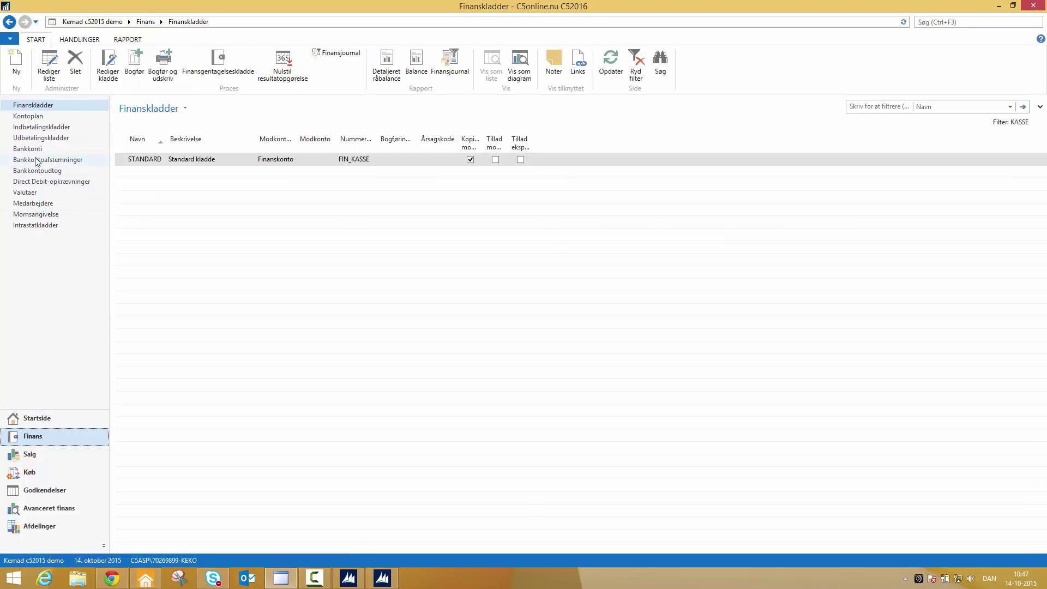
left_click(30, 150)
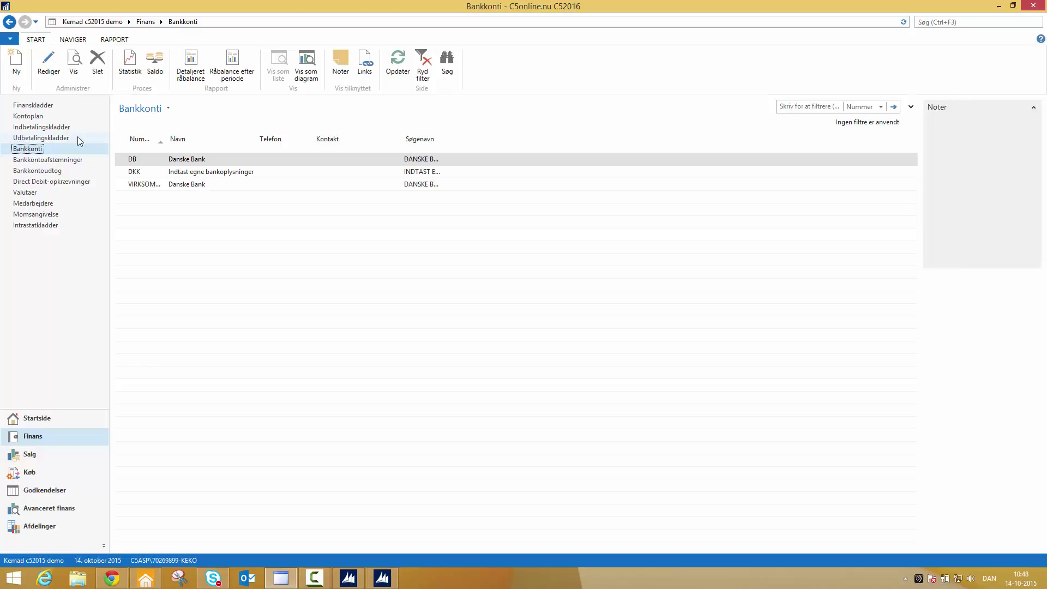
left_click_drag(120, 170, 120, 191)
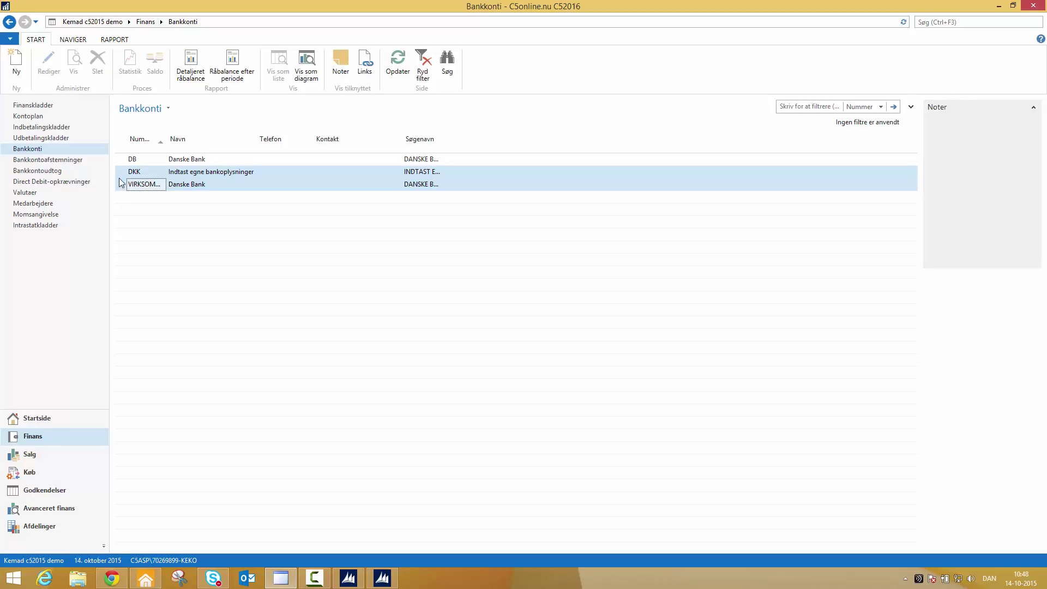
Create a new bank account with the number EUR and the name Danske Bank EUR.
left_click(6, 69)
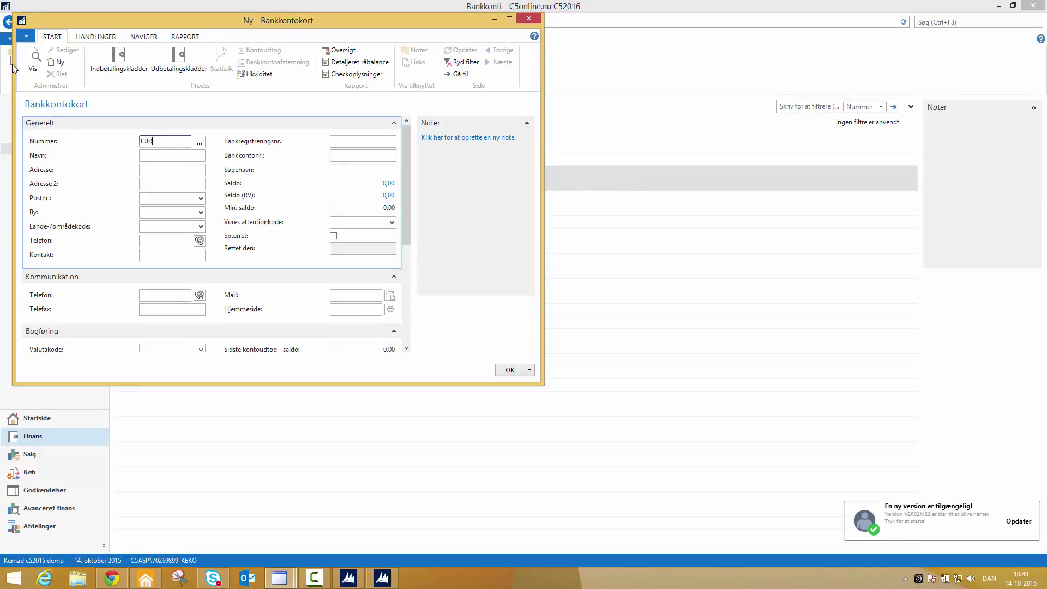
type("EUR")
key("Tab")
type("Danske Bank EUR")
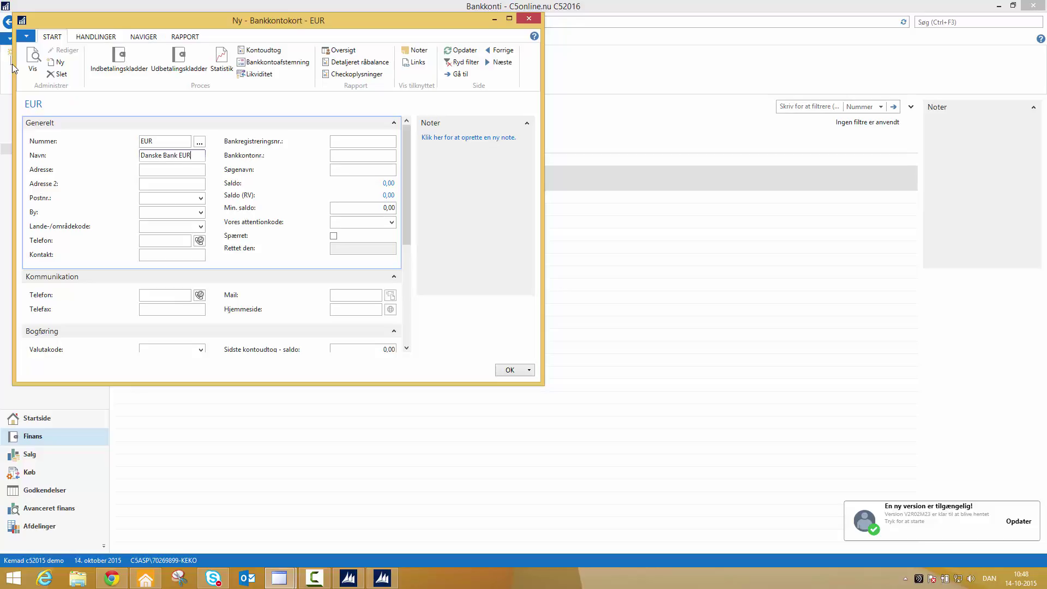
key("Tab")
Fill in the bank registration number and the bank account number on the new EUR account.
left_click(344, 140)
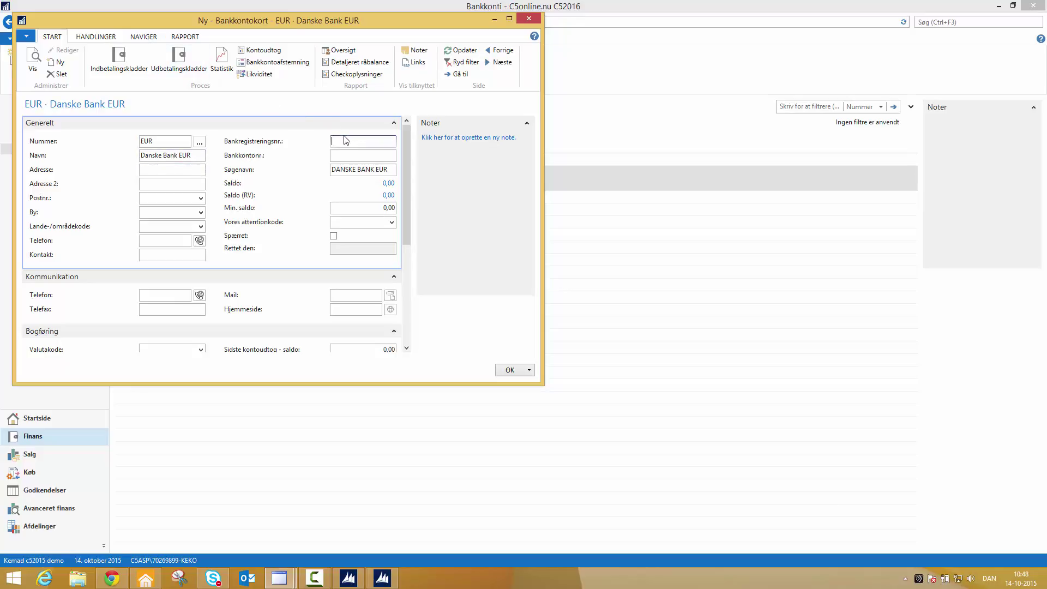
type("1234")
key("Tab")
type("0001234567")
Set the bank account's currency code (Valutakode) to EUR.
scroll(273, 175, "down", 5)
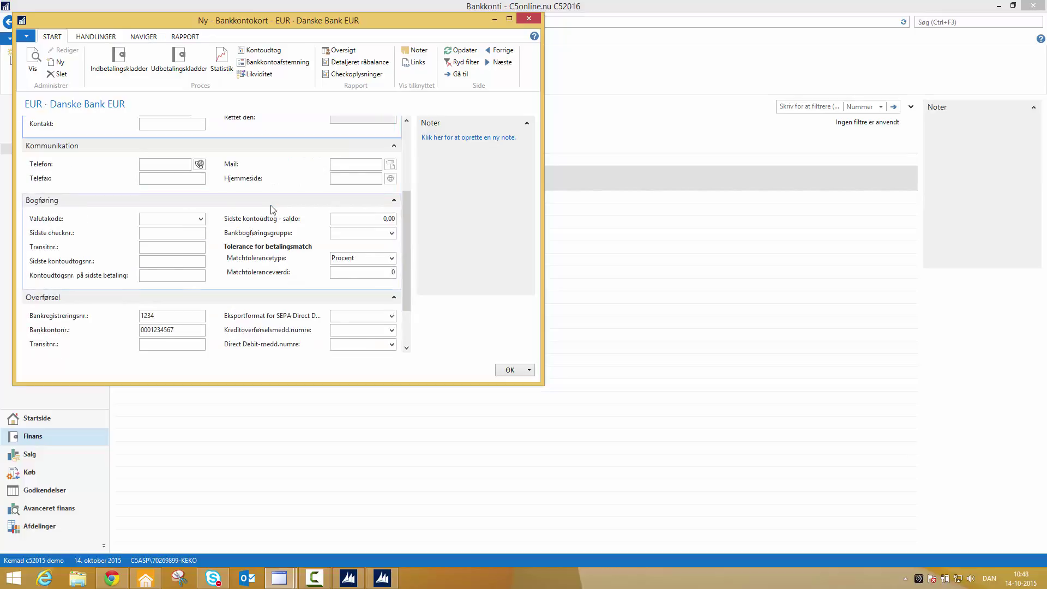
left_click(176, 154)
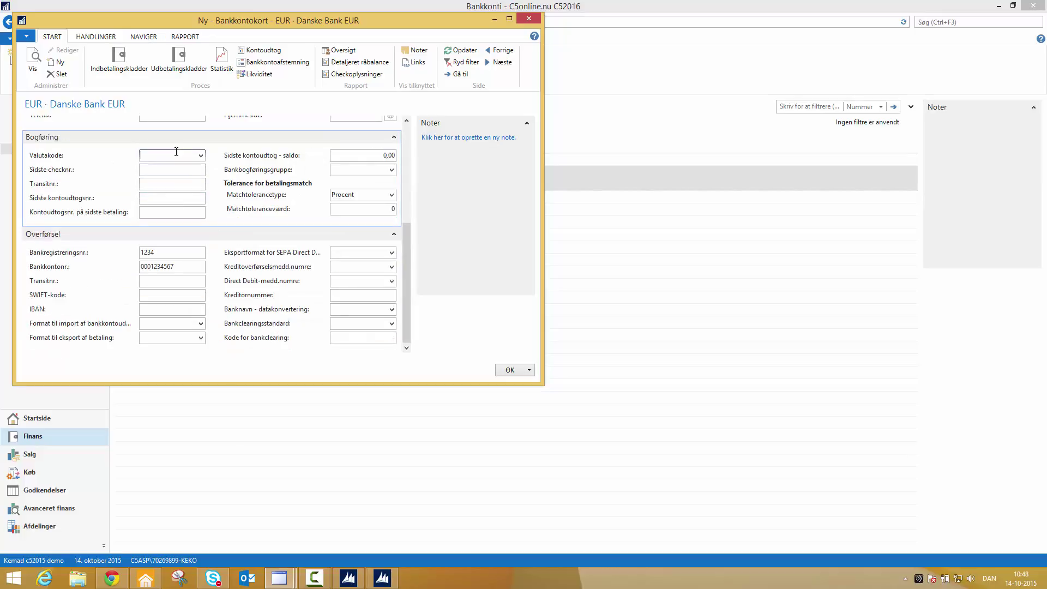
left_click(204, 155)
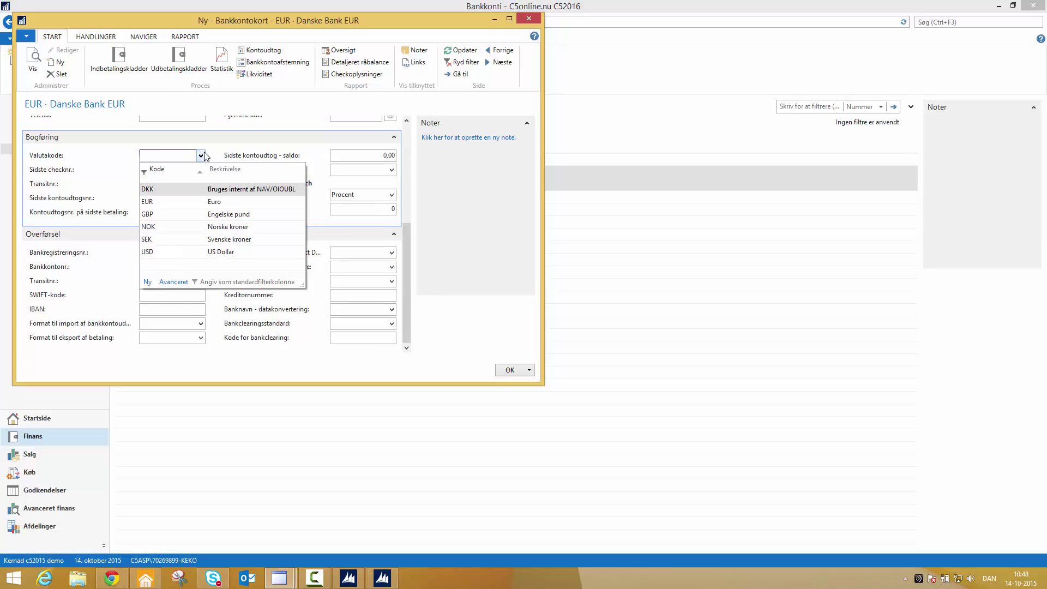
left_click(153, 202)
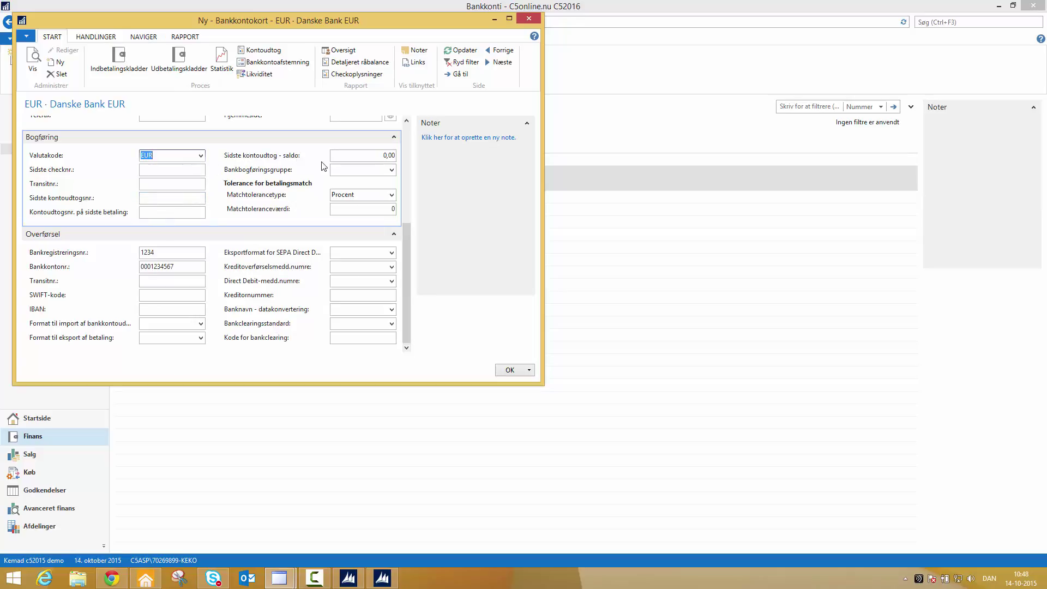
Create a bank posting group EUR linked to ledger account 6100 (EUR konto), assign it to the bank account and close the card.
left_click(340, 167)
left_click(392, 170)
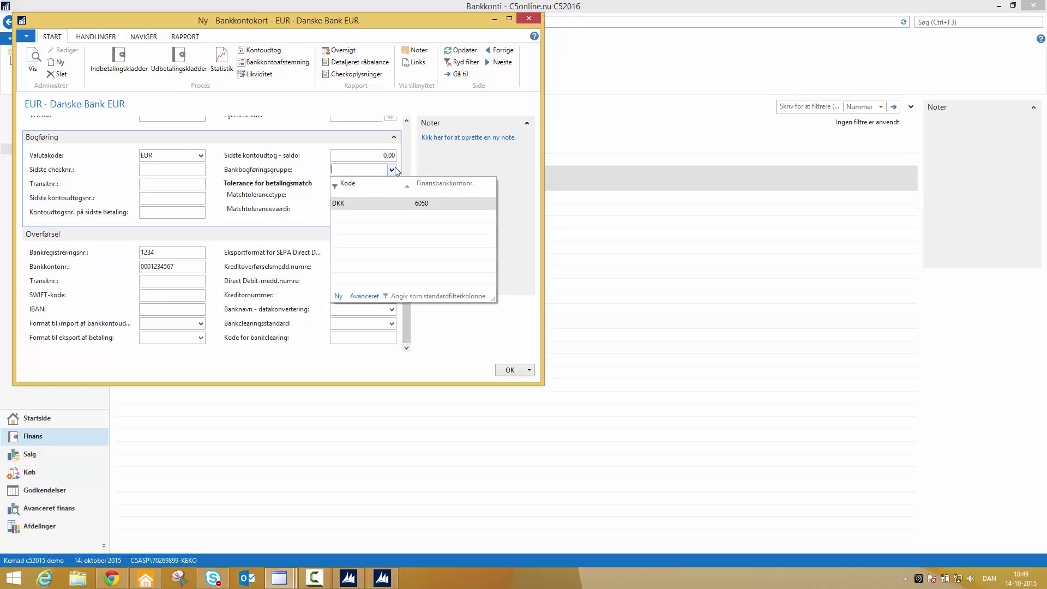
left_click(338, 297)
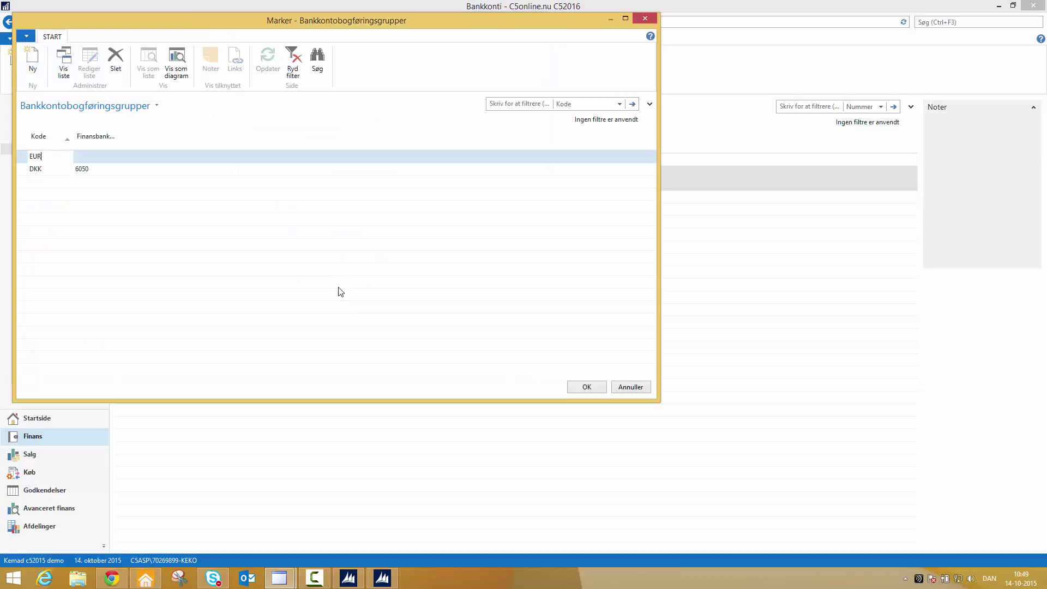
key("Tab")
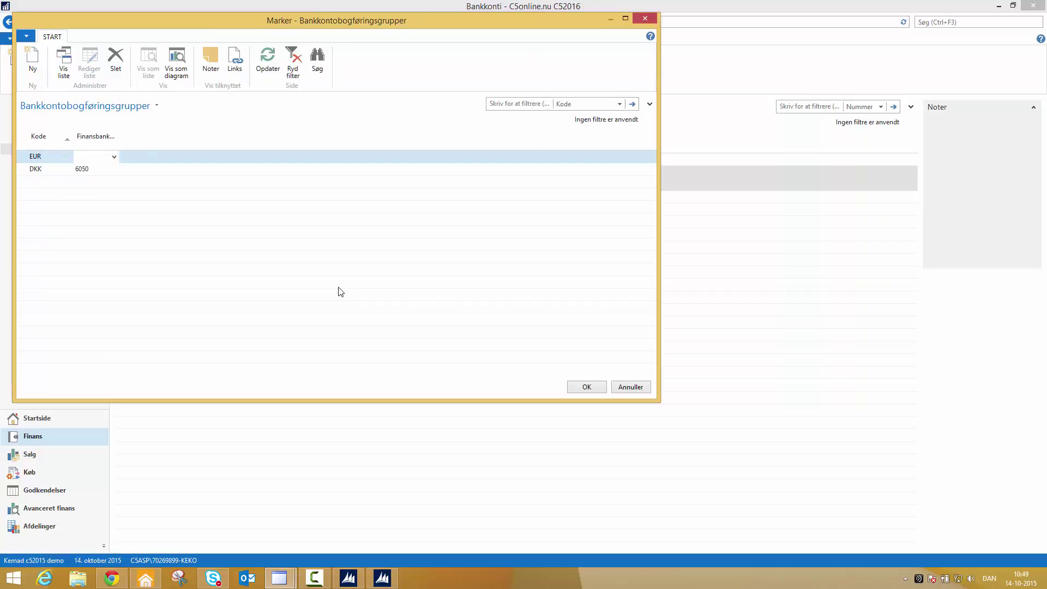
left_click(114, 156)
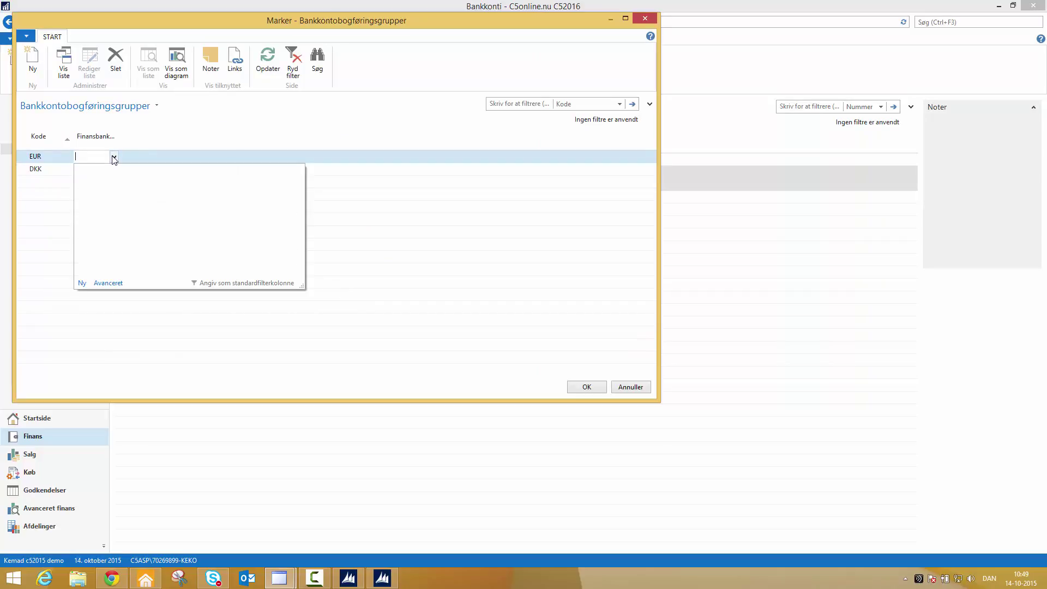
type("EUR")
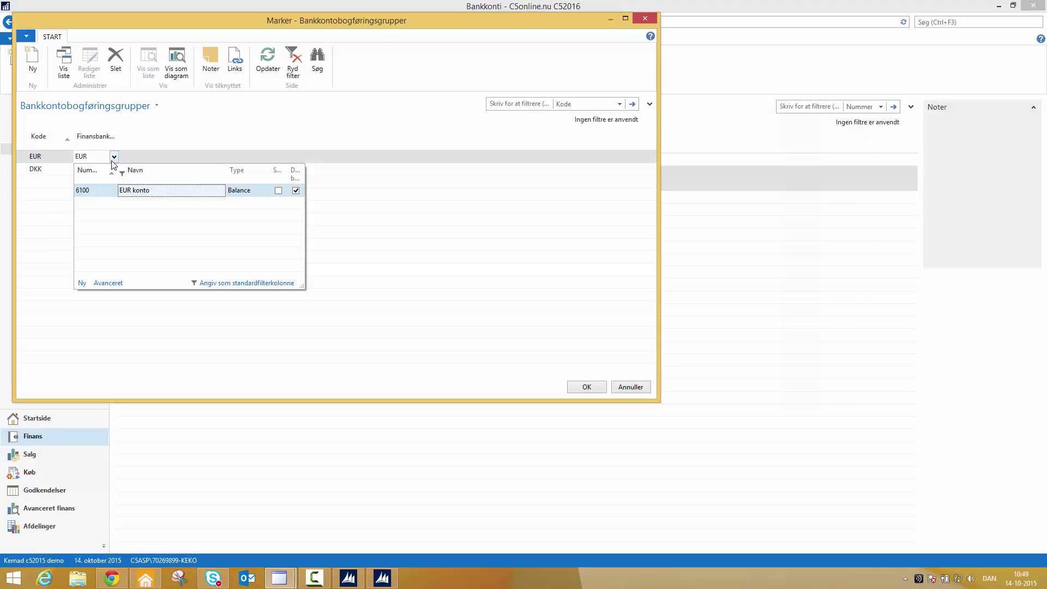
key("Return")
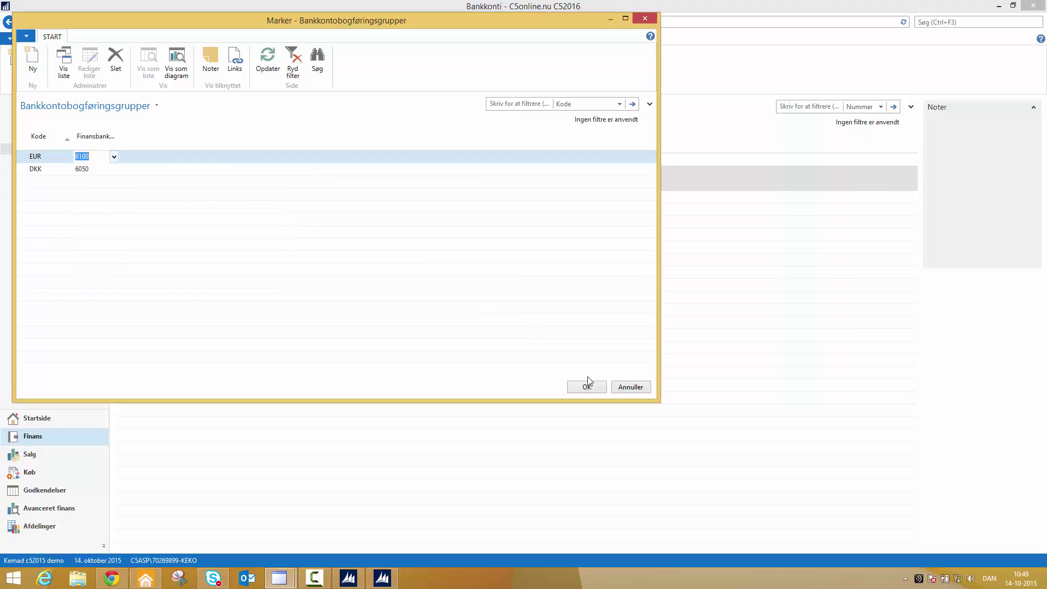
left_click(592, 389)
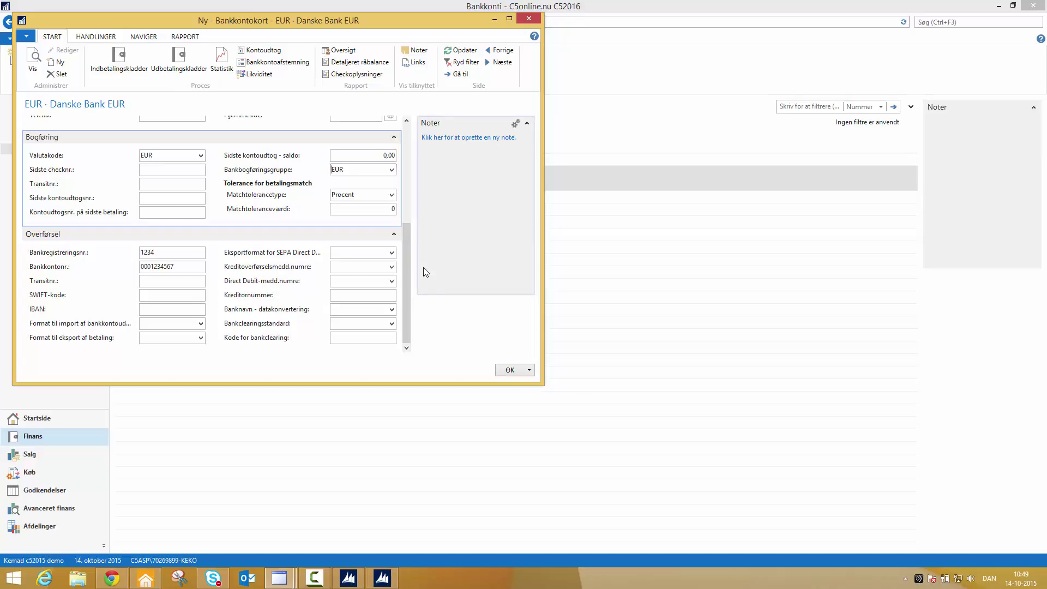
left_click(510, 370)
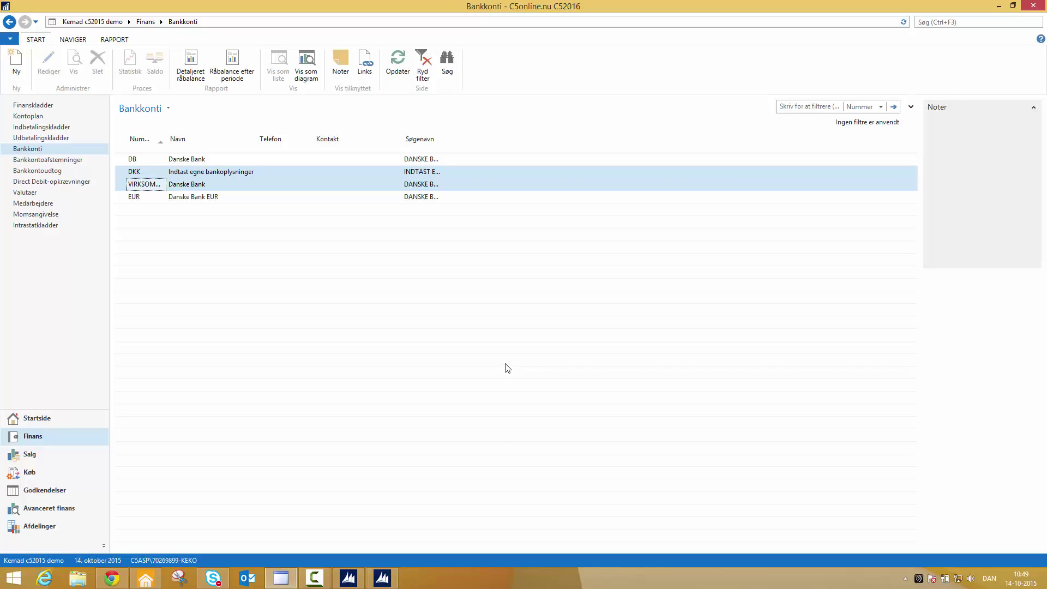
Open the STANDARD finance journal and set the journal line's document type to Betaling.
left_click(51, 106)
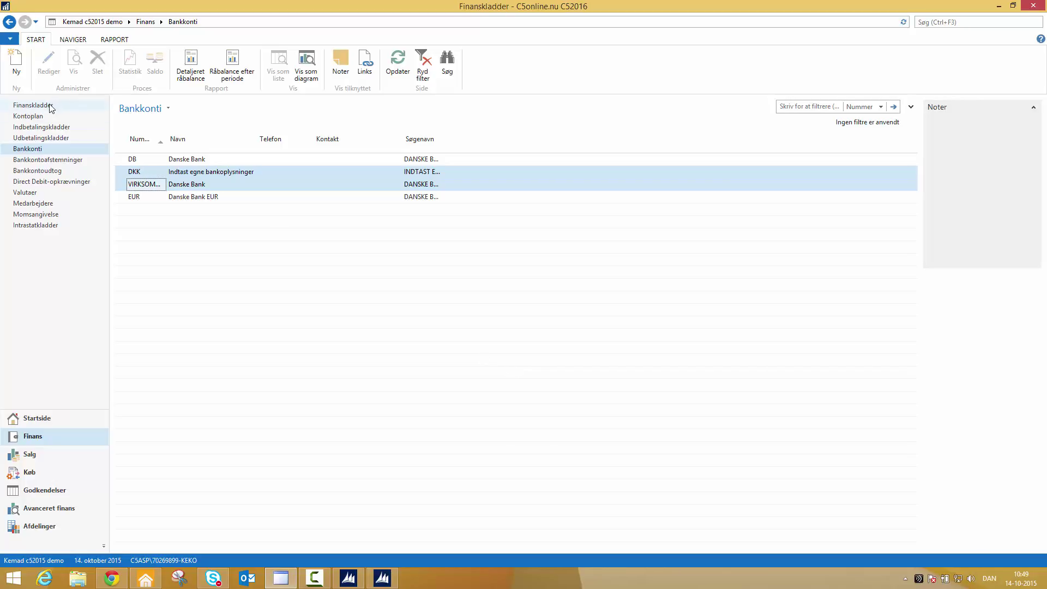
left_click(140, 160)
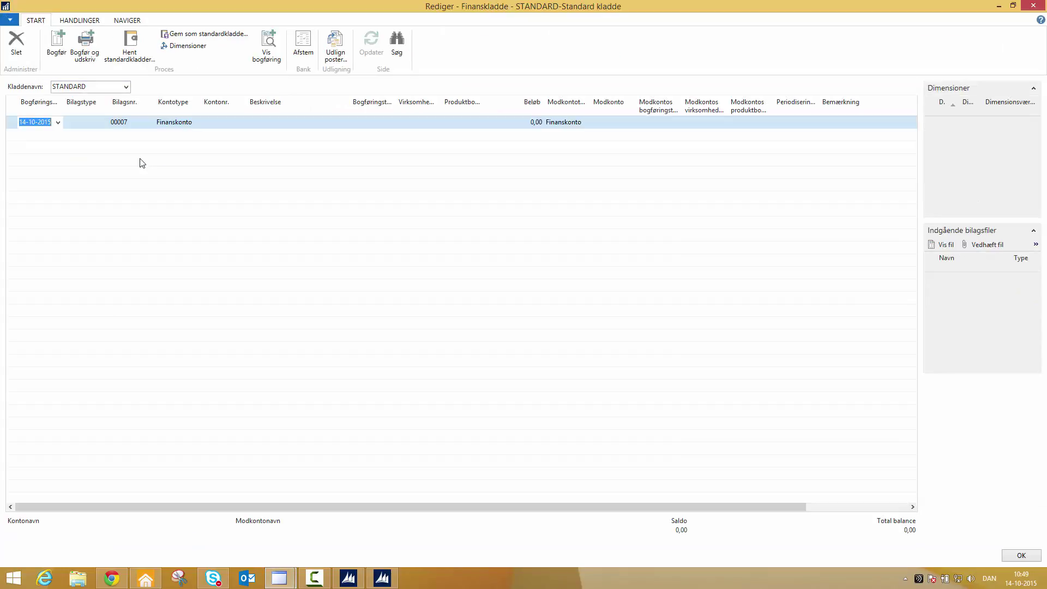
key("Tab")
key("alt+Down")
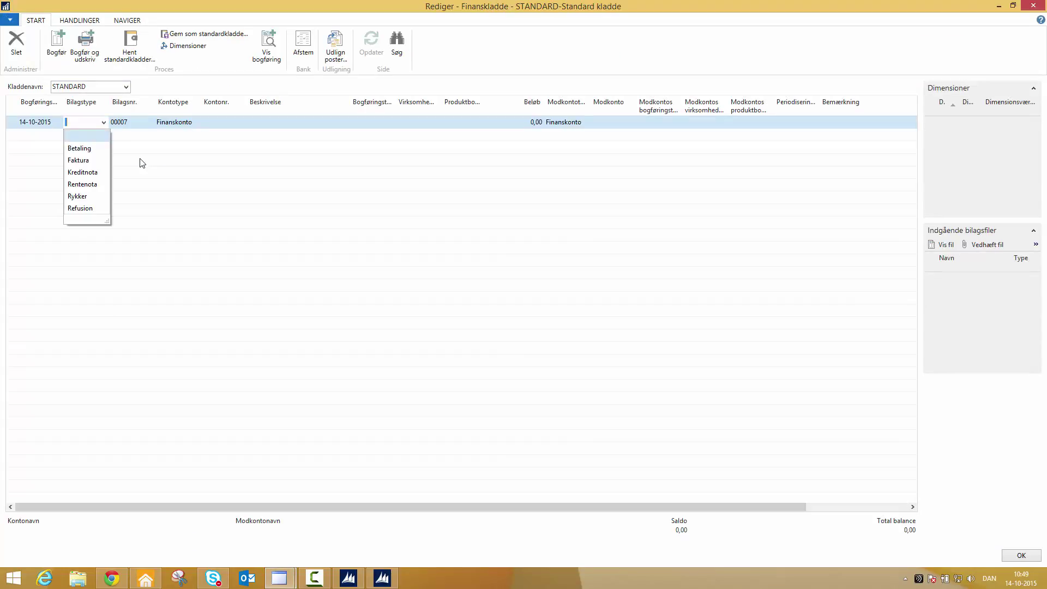
key("Down")
key("Down")
key("Down")
key("Up")
key("Up")
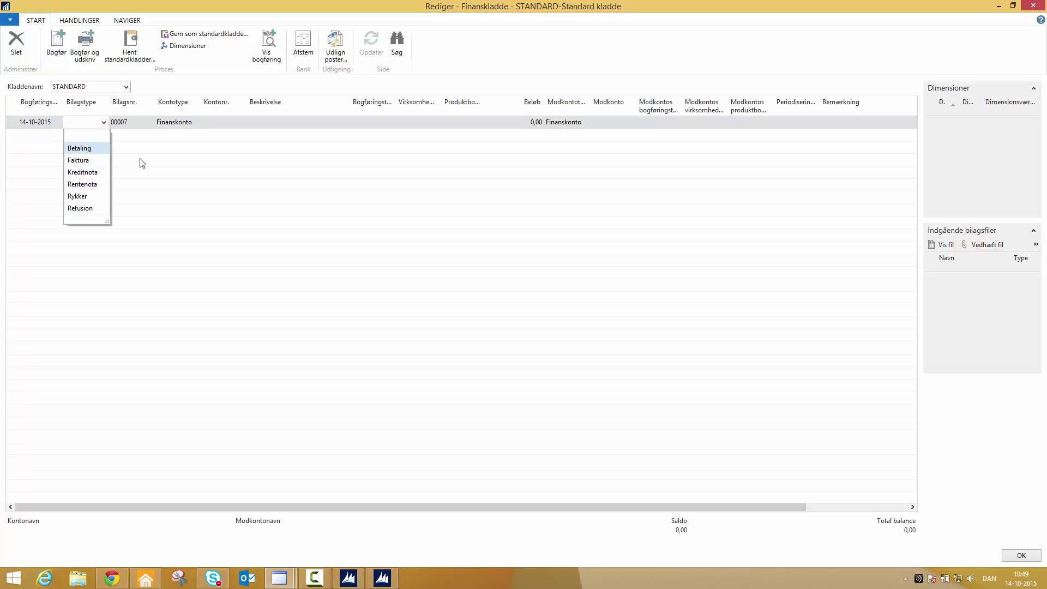
key("Tab")
key("Tab")
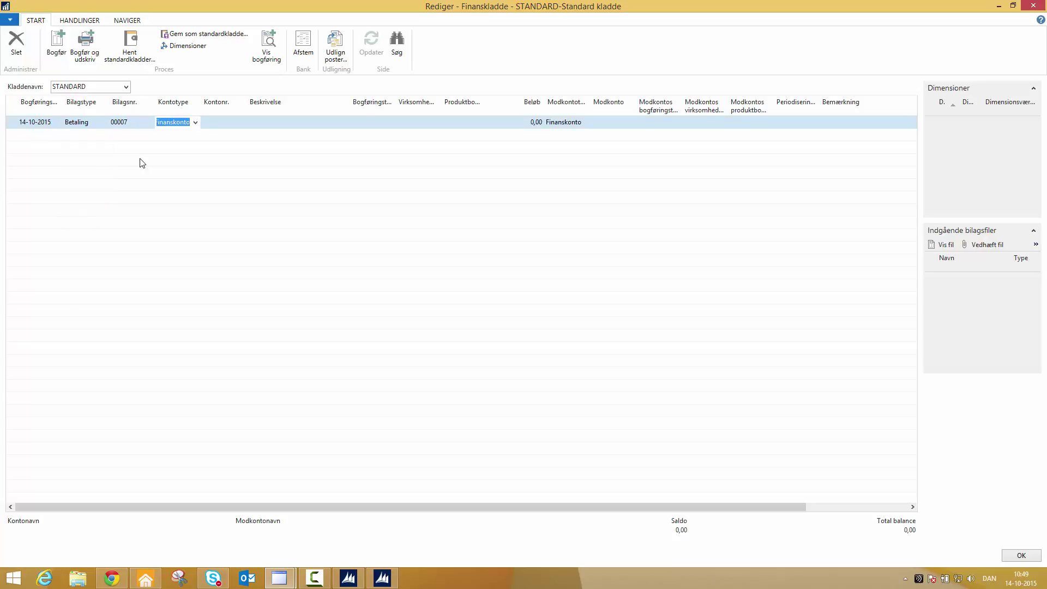
Set the line's account type to Debitor and choose the customer INVENTIO.IT A/S as its account.
key("alt+Down")
key("Down")
key("Return")
key("Tab")
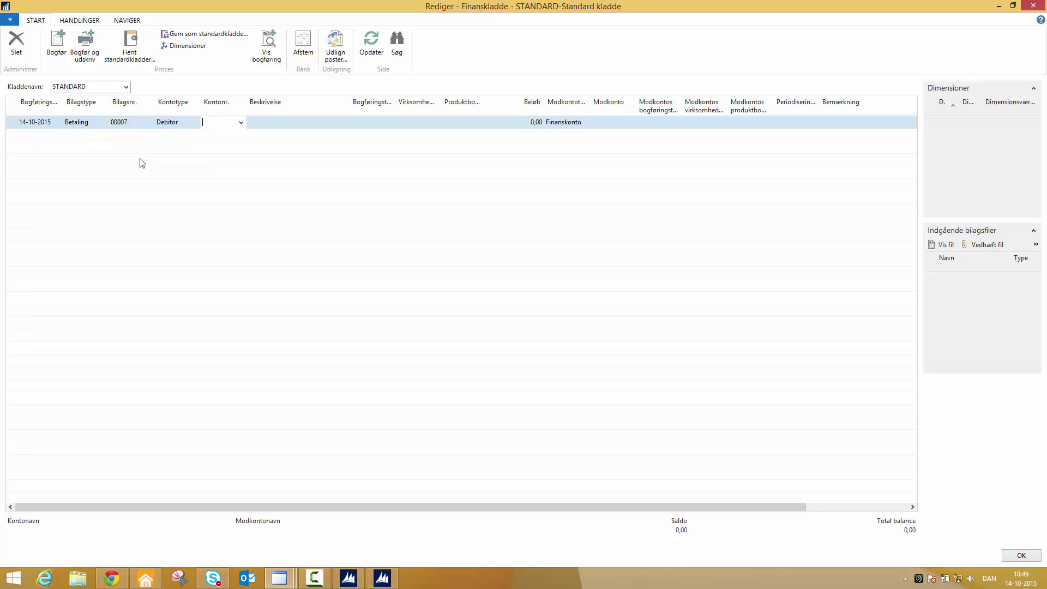
key("alt+Down")
key("Return")
key("Tab")
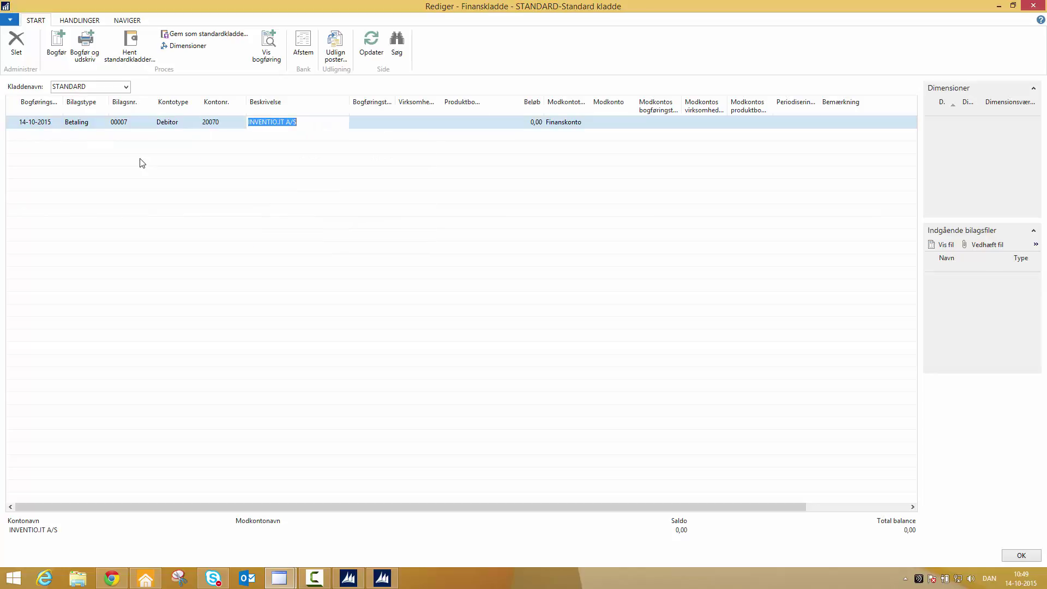
key("Tab")
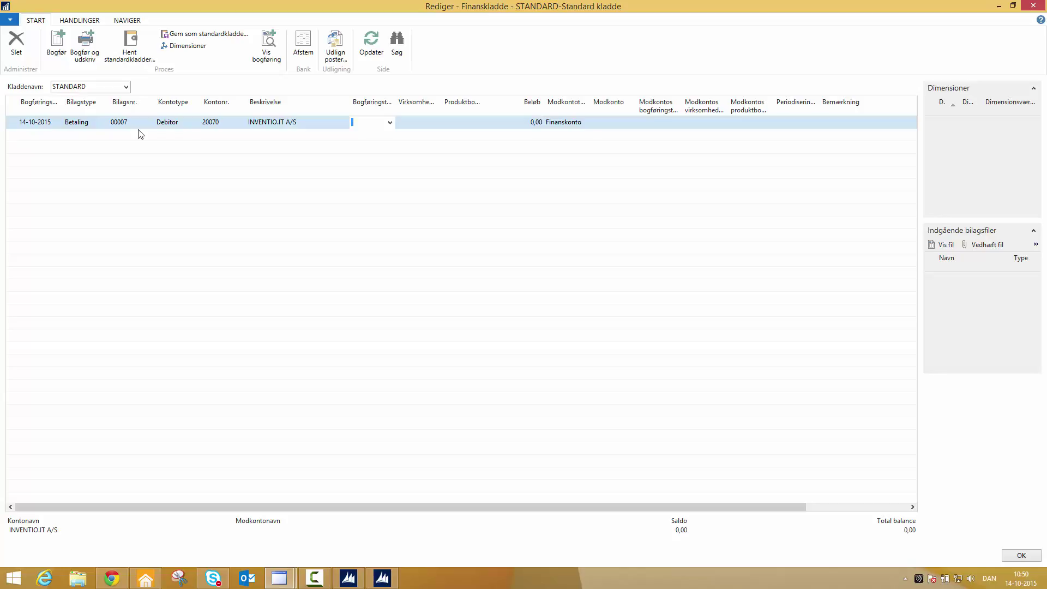
Add the Valutakode column to the columns shown in the finance journal.
right_click(236, 106)
left_click(259, 149)
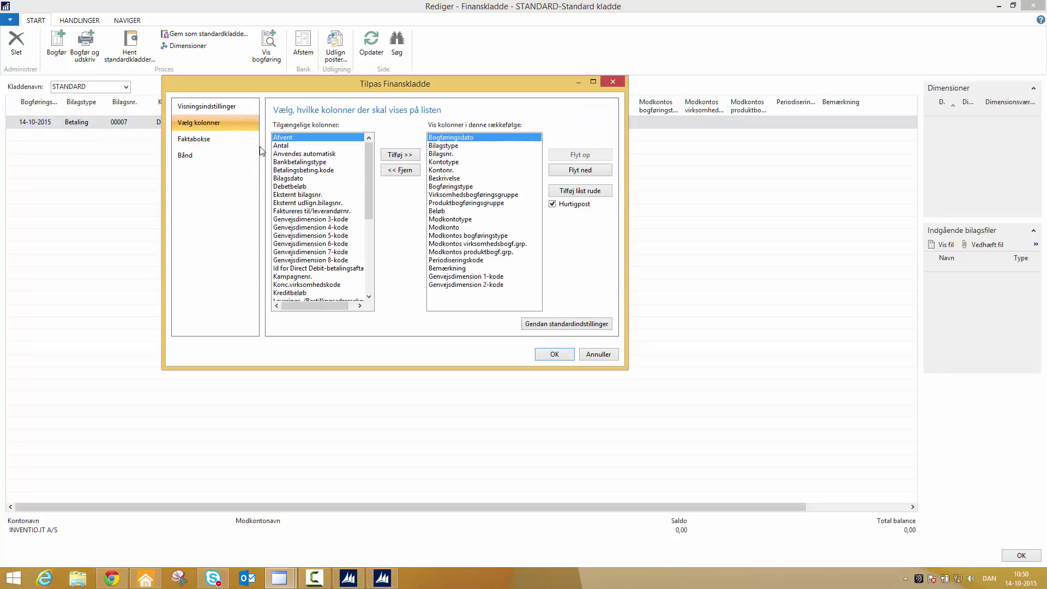
left_click(299, 260)
scroll(298, 262, "down", 1)
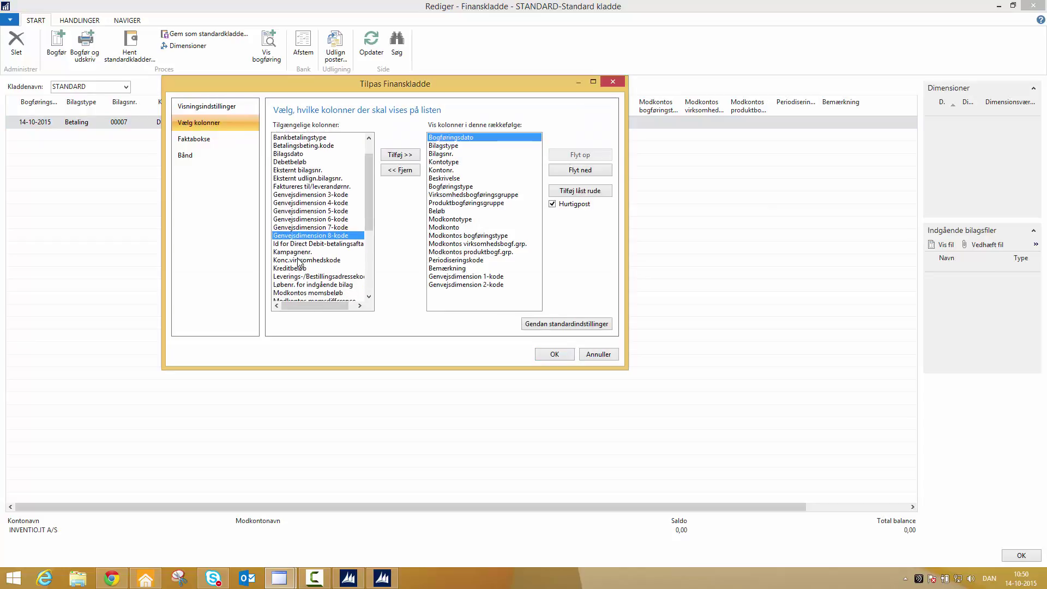
key("Down")
key("Down")
key("Down")
key("Down")
key("Down")
key("Down")
key("Down")
key("Down")
key("Down")
key("Down")
key("Down")
key("Down")
key("Down")
key("Down")
key("Down")
key("Down")
key("Down")
key("Down")
key("Down")
key("Down")
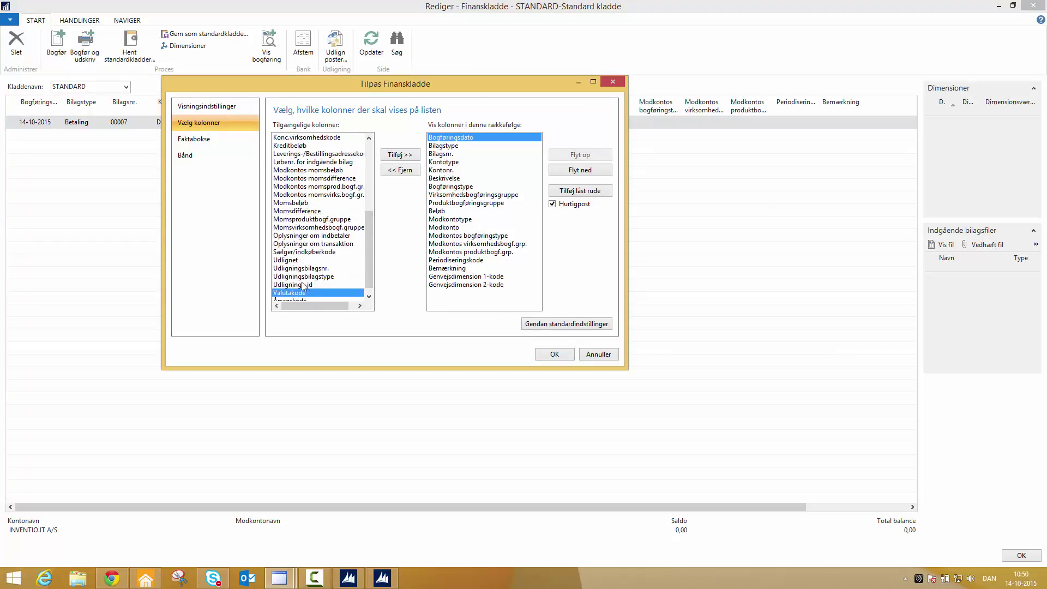
left_click(391, 156)
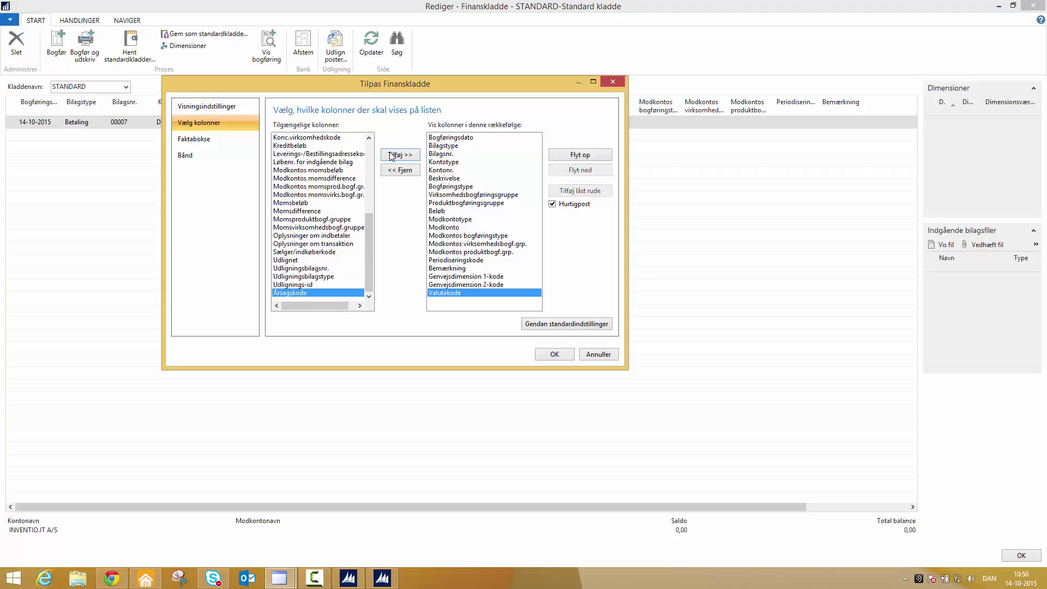
Place the Valutakode column directly before Beløb, apply the customization and reopen the STANDARD journal.
left_click(590, 155)
left_click(590, 155)
left_click(591, 155)
left_click(591, 155)
left_click(591, 156)
left_click(591, 155)
left_click(590, 155)
left_click(591, 155)
left_click(590, 155)
left_click(591, 155)
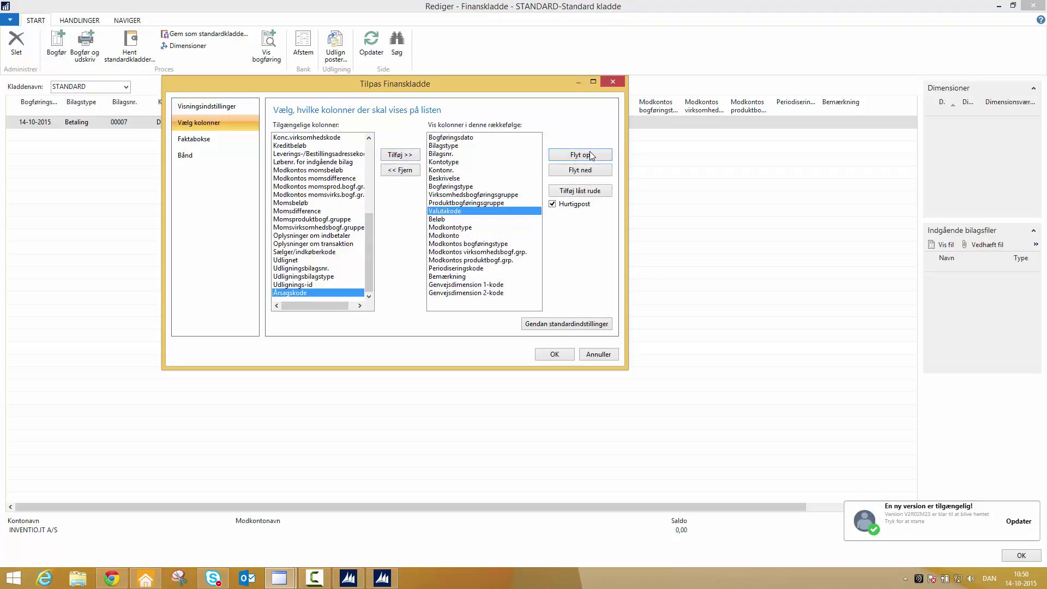
left_click(555, 355)
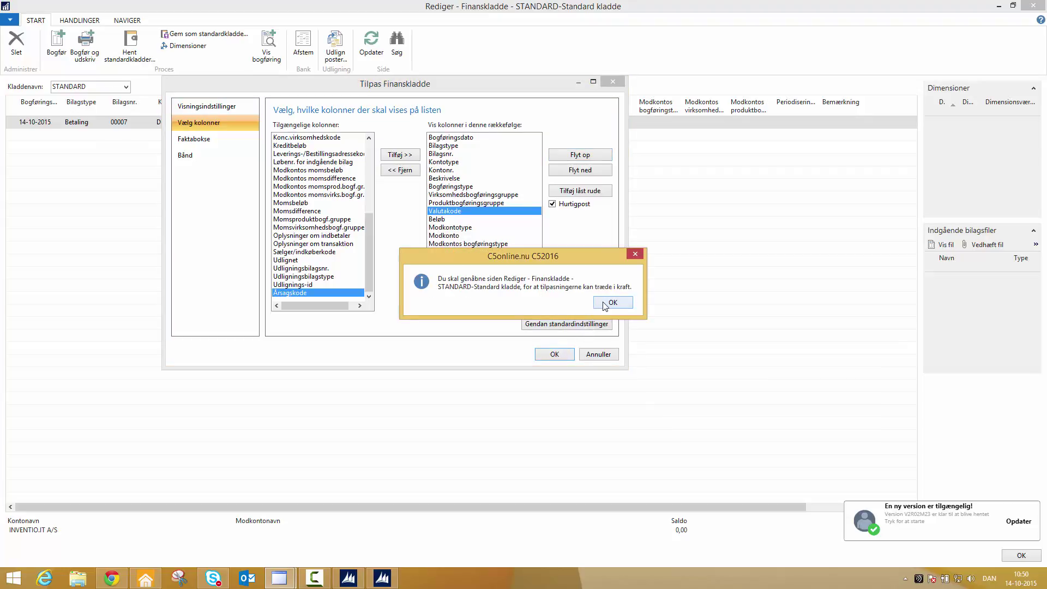
left_click(604, 304)
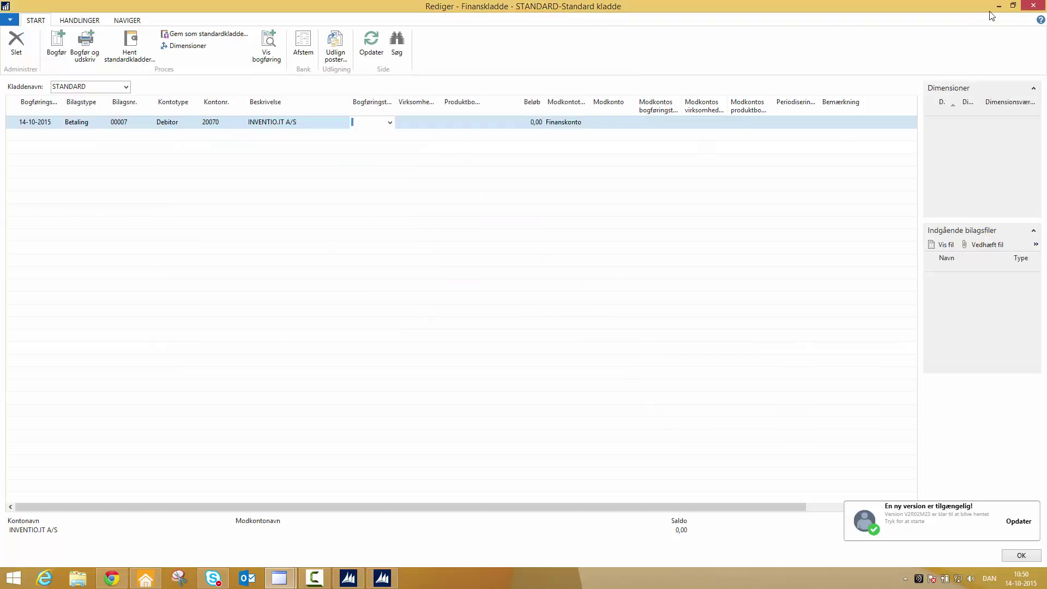
left_click(1025, 8)
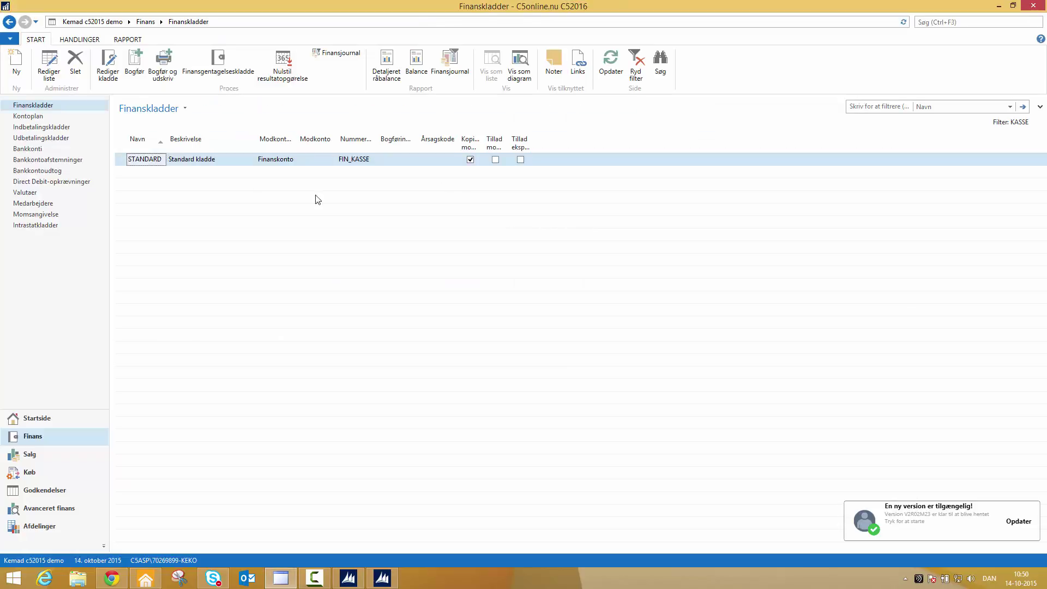
double_click(153, 165)
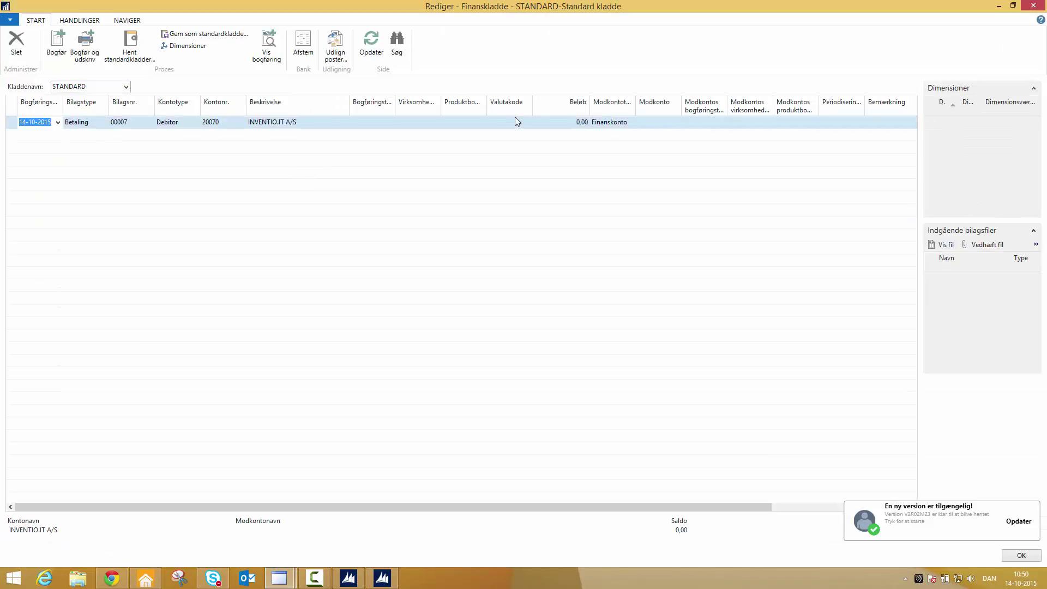
Set the payment line's currency code to EUR and its amount to -200.
left_click(513, 121)
left_click(513, 122)
left_click(501, 168)
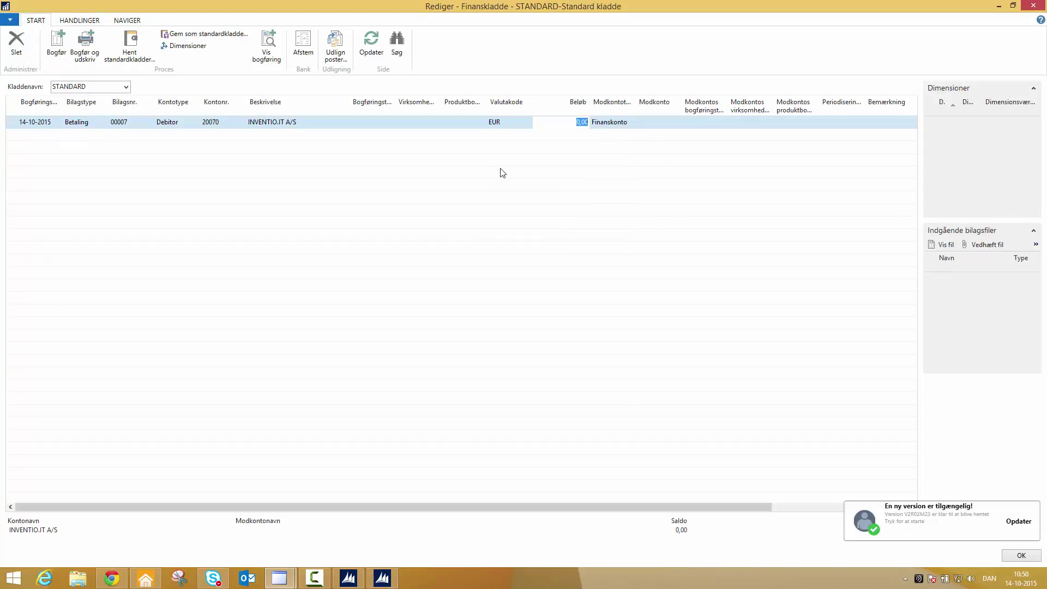
type("-2")
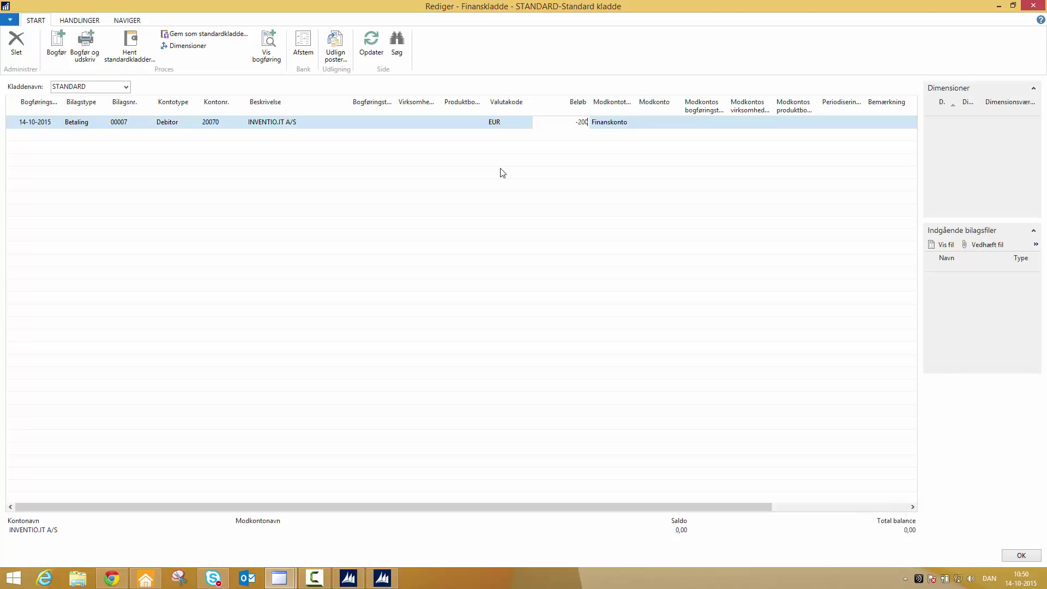
key("Tab")
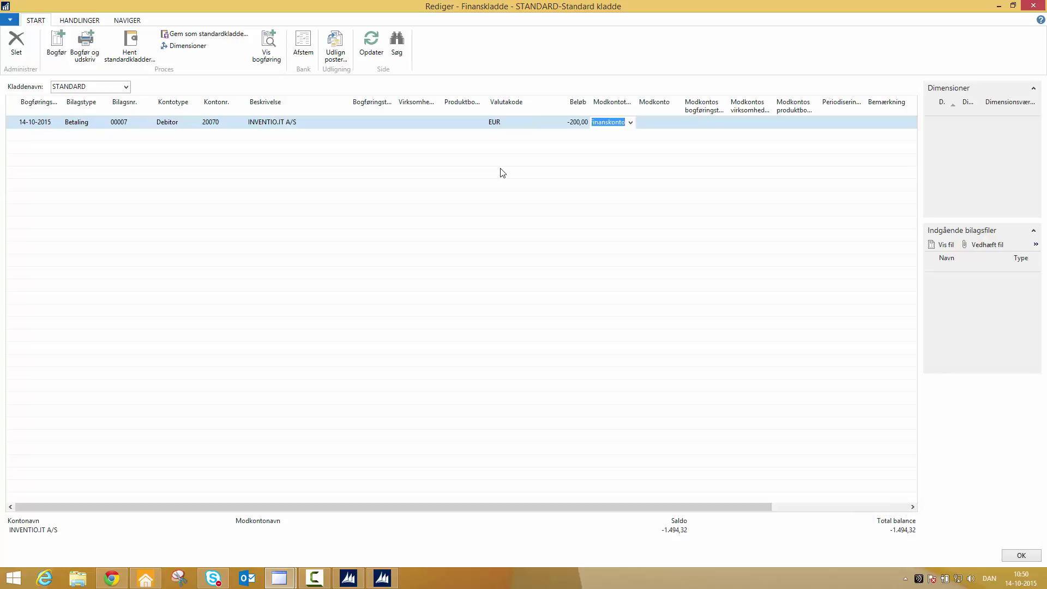
Set the line's balancing account type to Bankkonto and choose the EUR bank account as the balancing account.
key("alt+Down")
key("Down")
key("Down")
key("Down")
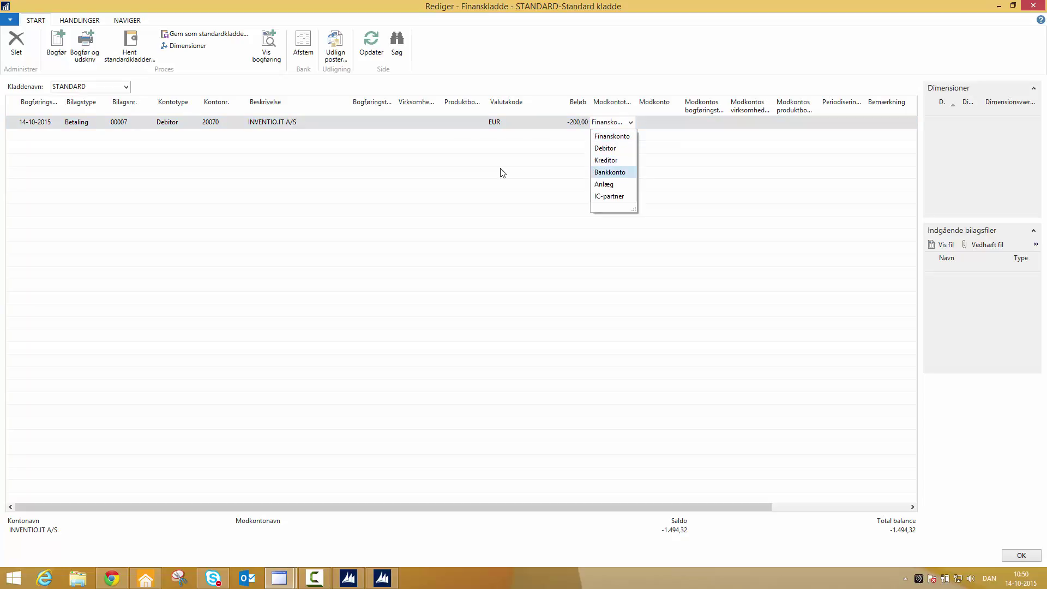
key("Return")
key("Tab")
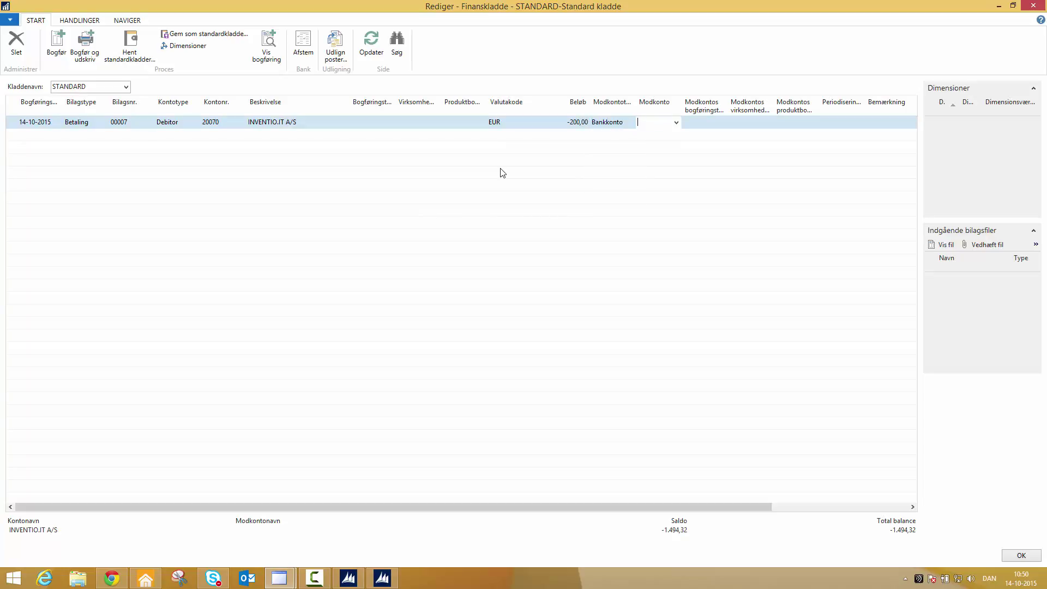
key("alt+Down")
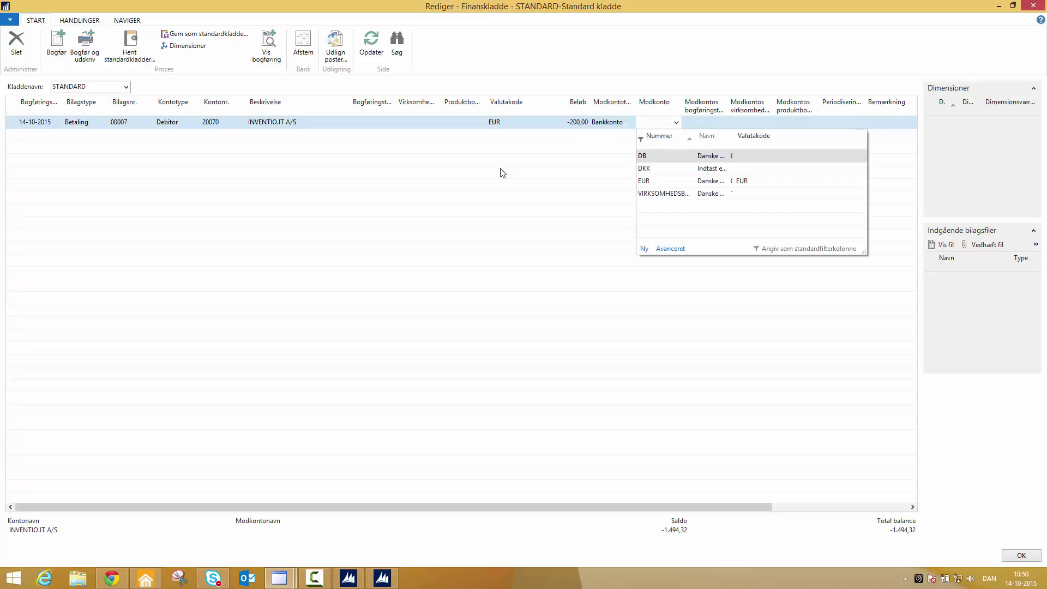
key("Down")
key("Down")
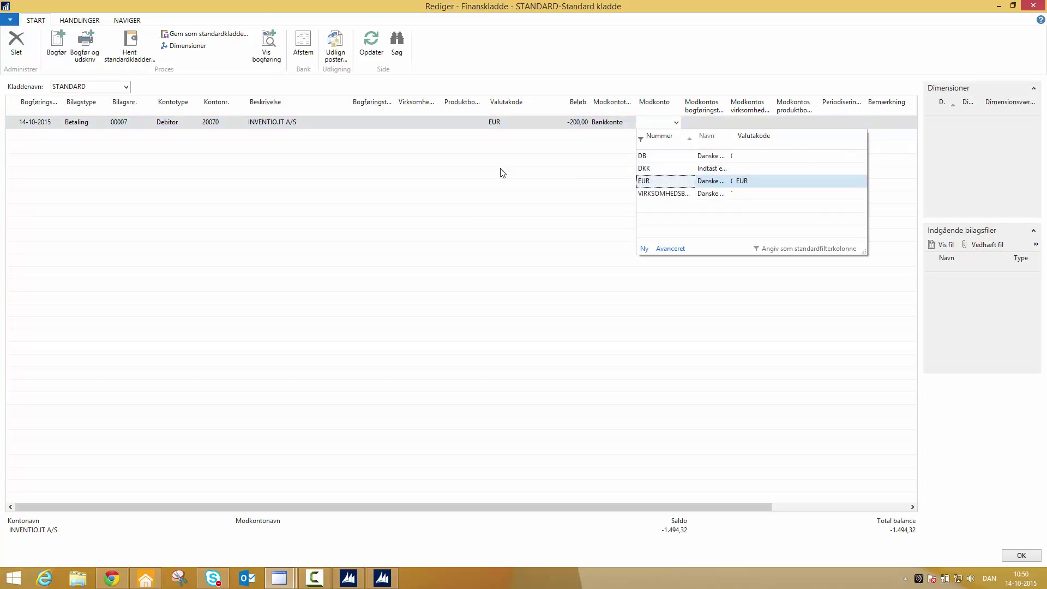
key("Return")
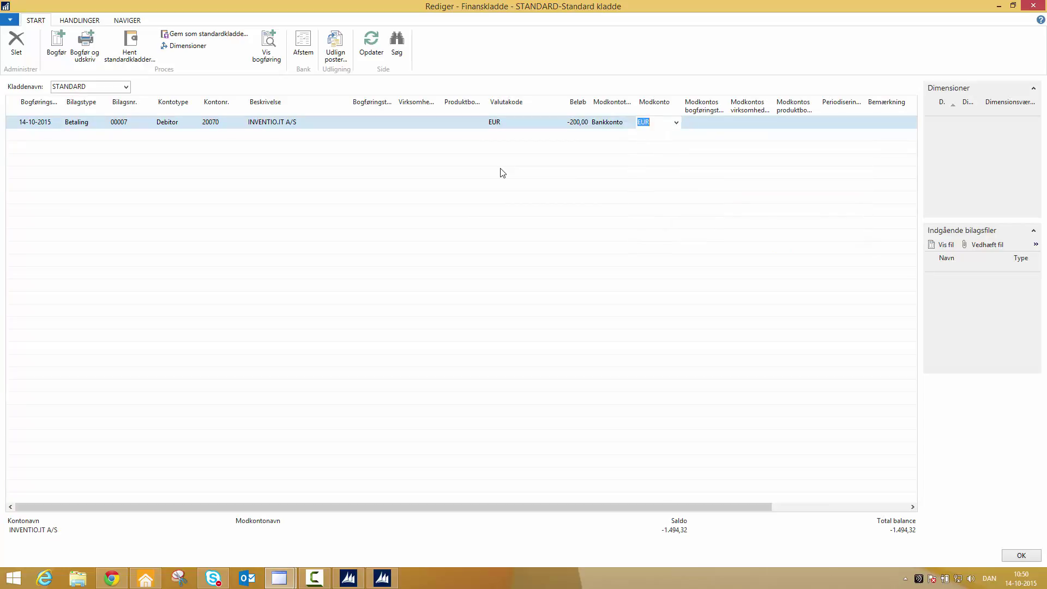
key("Tab")
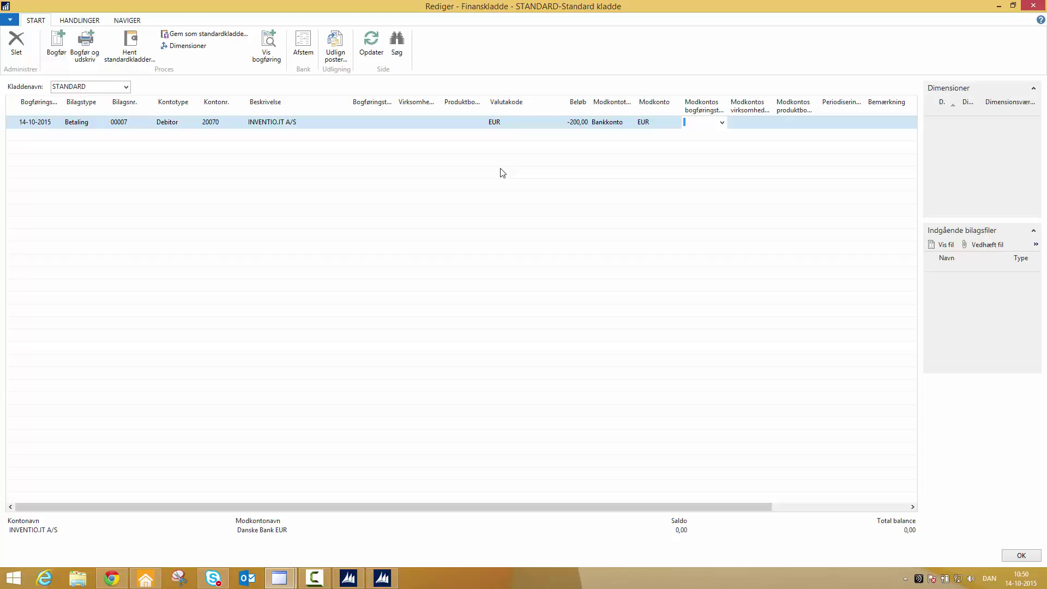
Post the STANDARD journal, confirm the posting and close the journal.
left_click(60, 57)
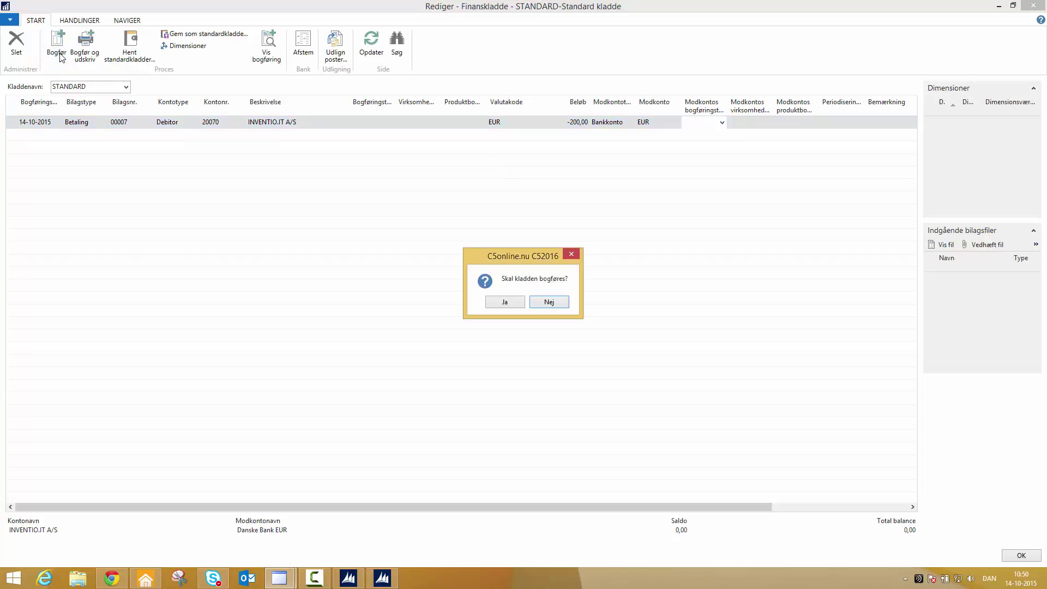
left_click(512, 302)
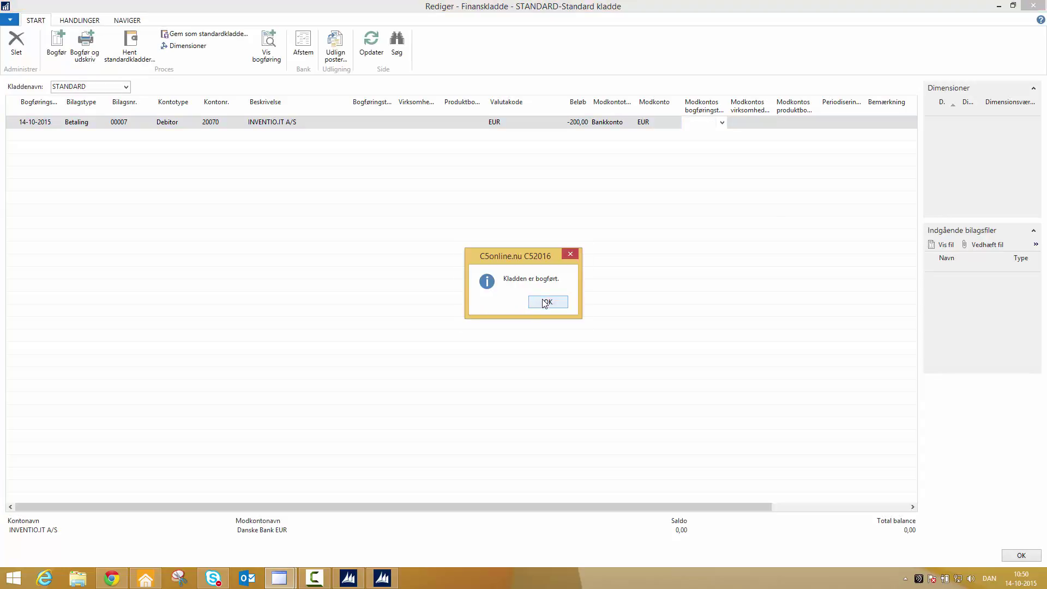
left_click(544, 302)
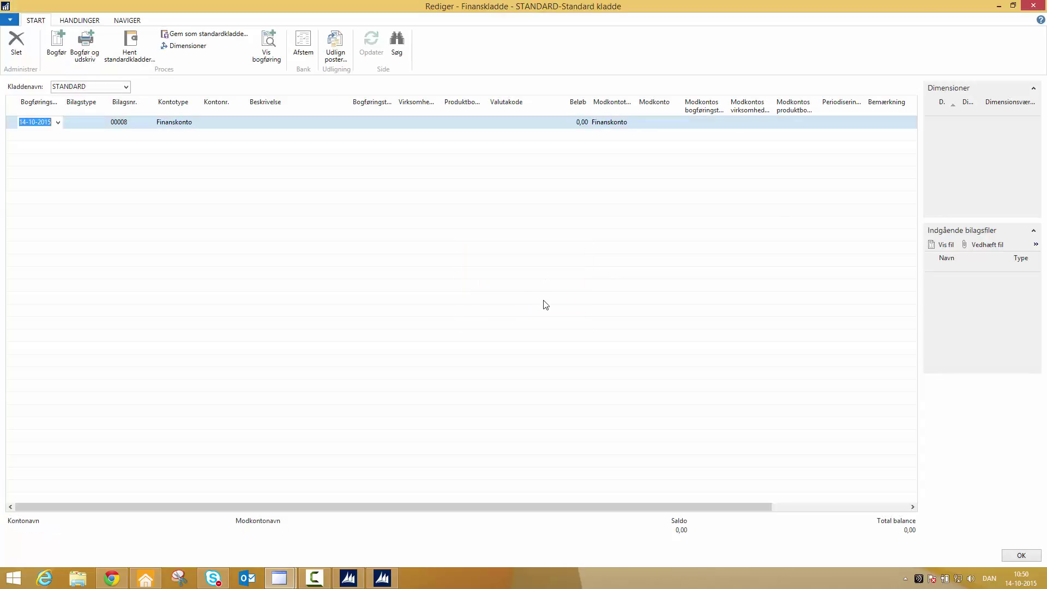
key("Escape")
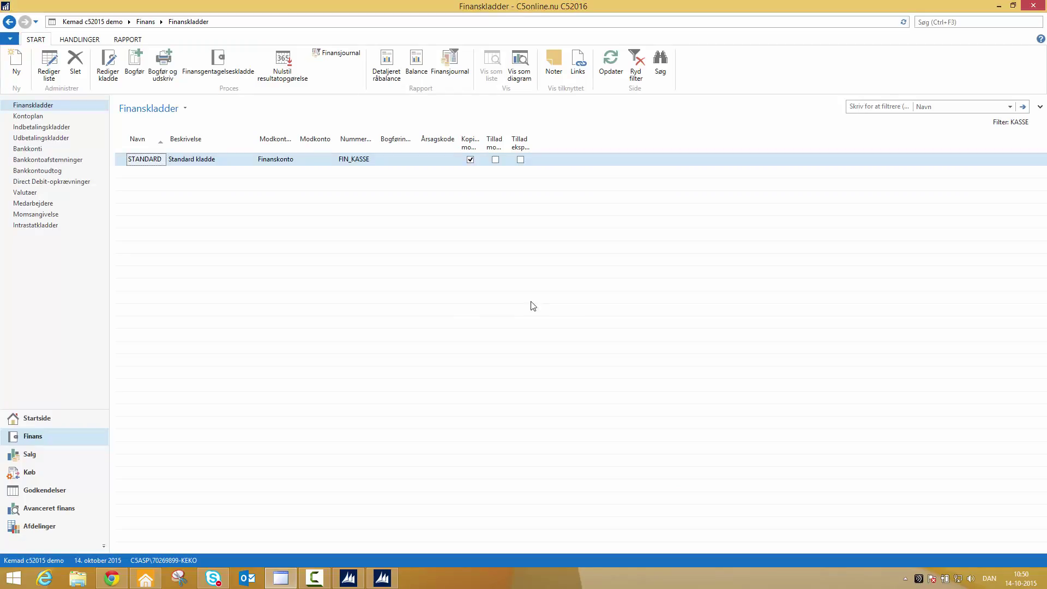
Open the EUR bank account's card from the Bankkonti list and check its monthly balance overview.
left_click(39, 150)
left_click(136, 186)
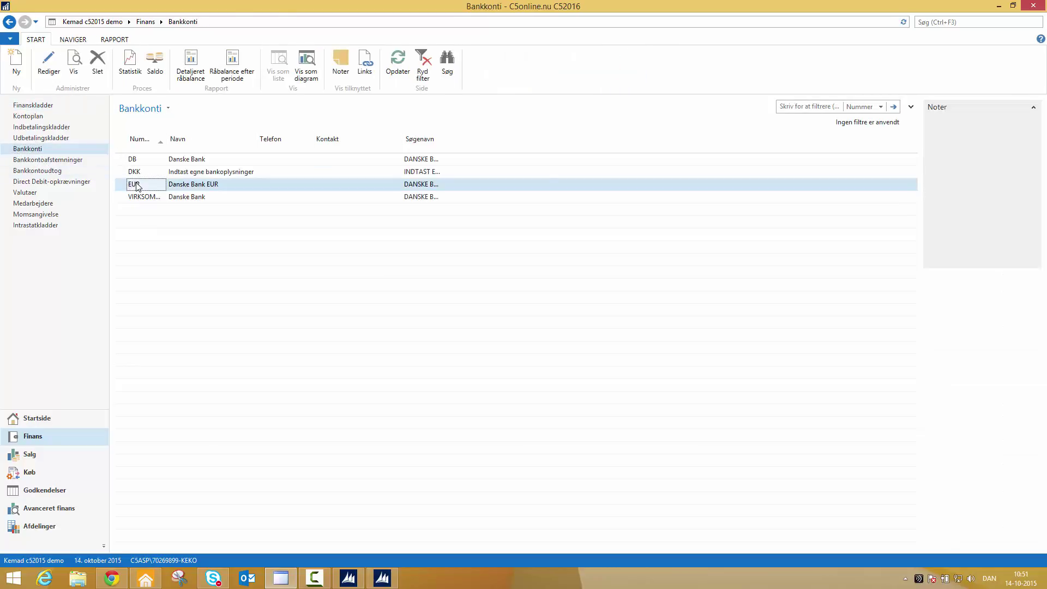
double_click(136, 185)
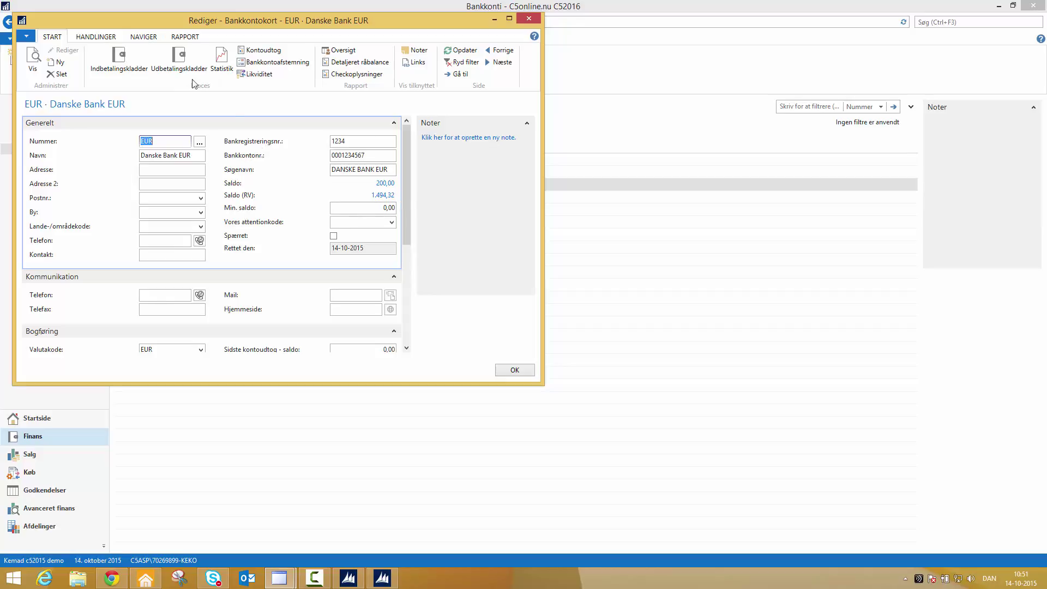
left_click(144, 38)
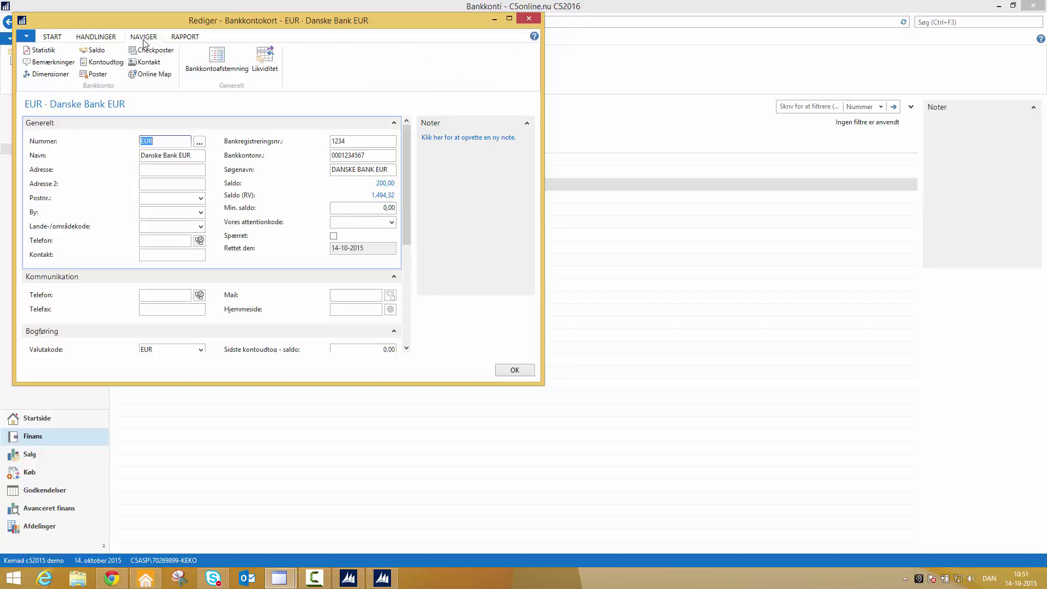
left_click(93, 51)
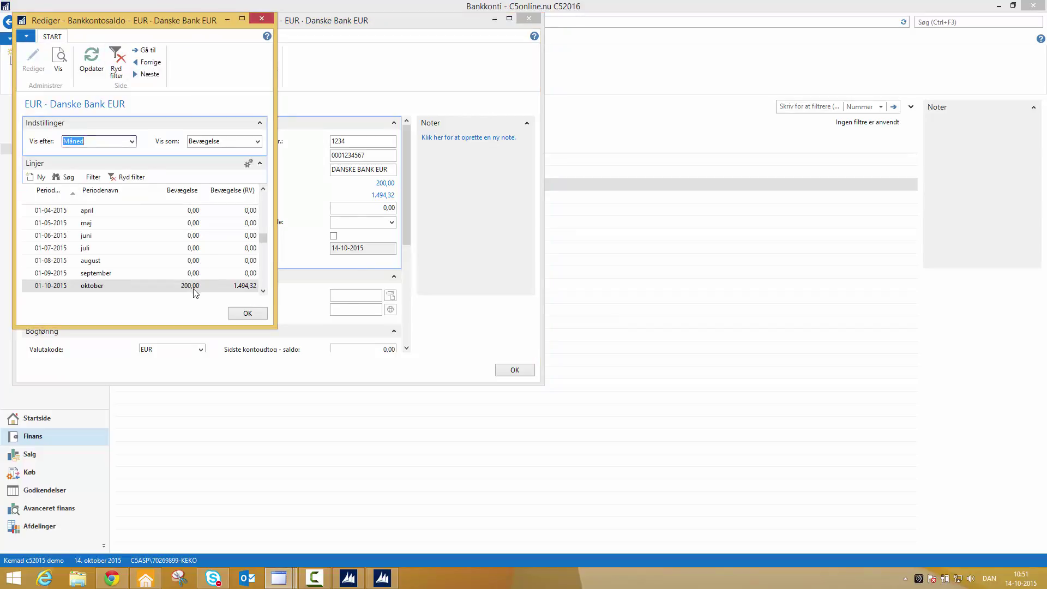
left_click(132, 142)
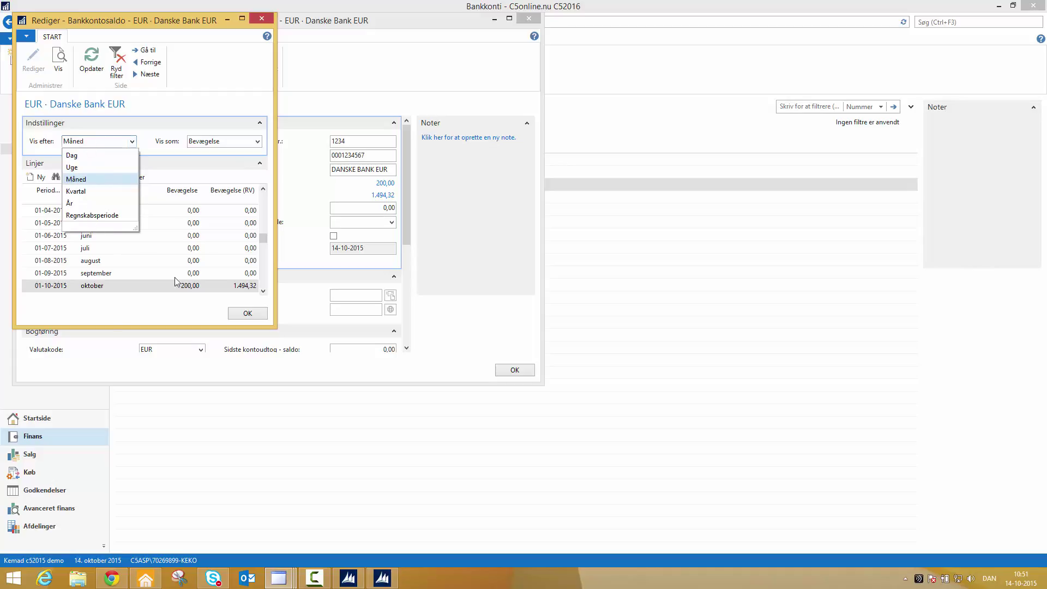
left_click(242, 314)
left_click(242, 315)
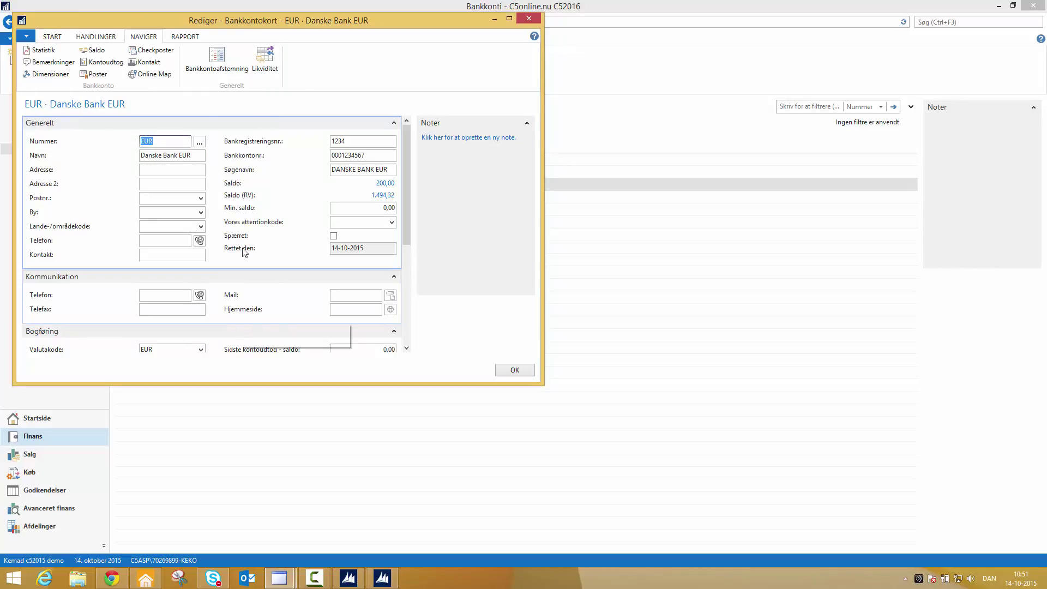
Preview the Detaljeret råbalance report with the Nummer filter set to EUR, then close the report and the bank account card.
left_click(51, 37)
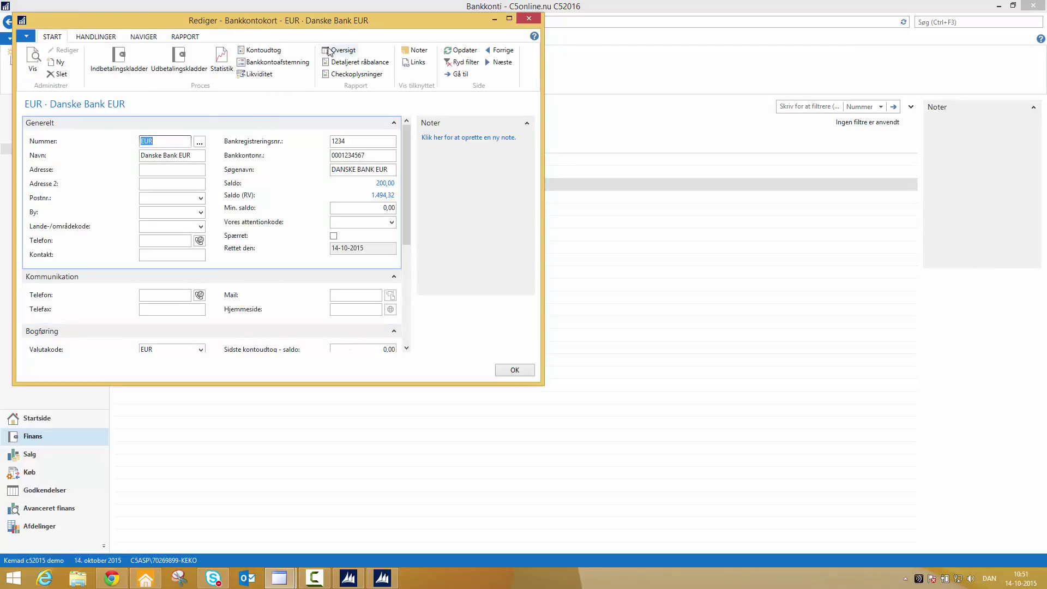
left_click(361, 61)
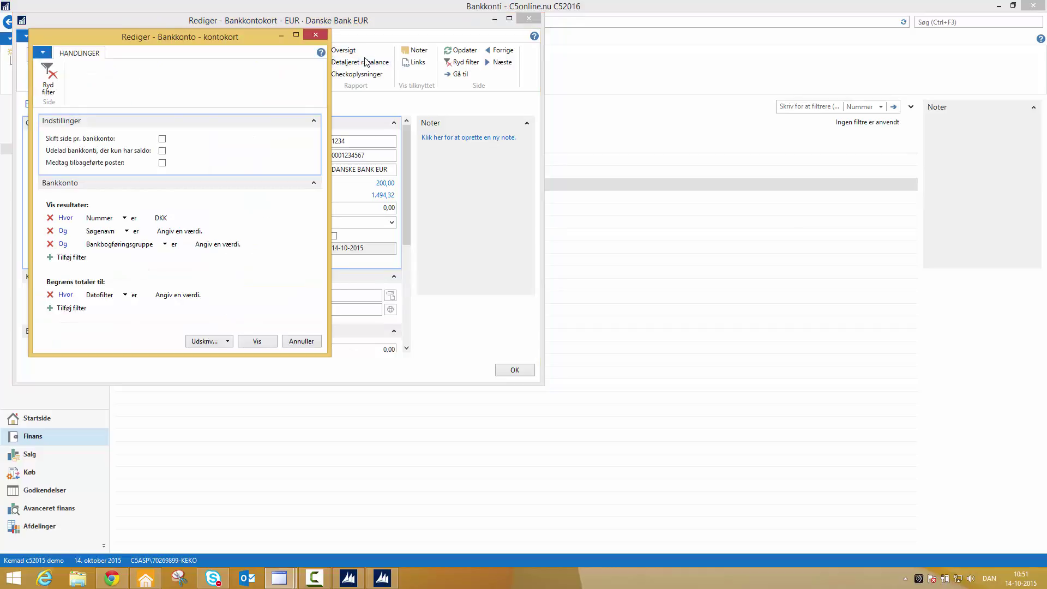
left_click(191, 217)
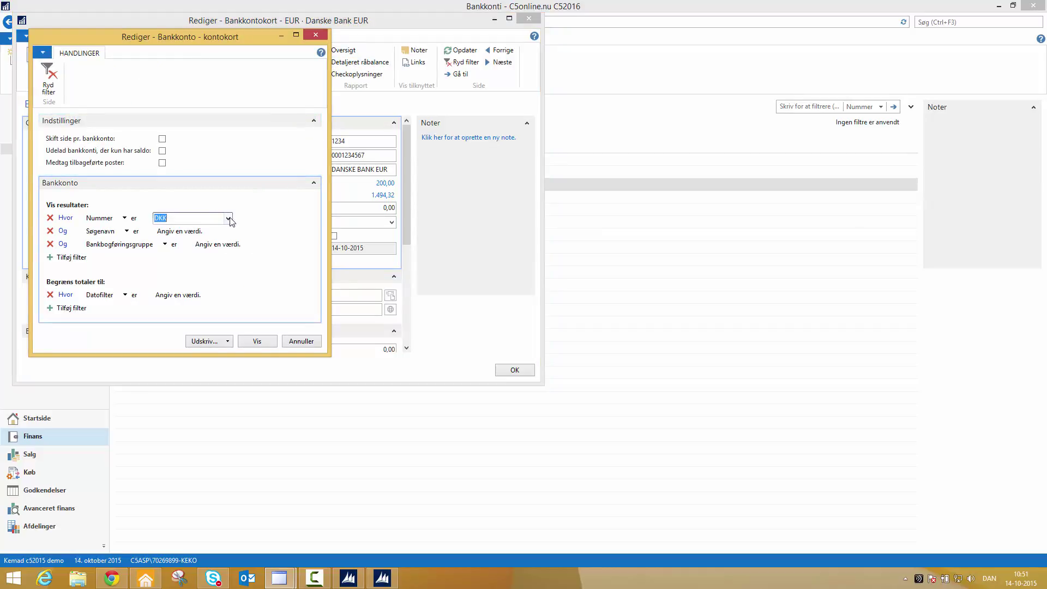
left_click(229, 219)
left_click(175, 277)
left_click(248, 342)
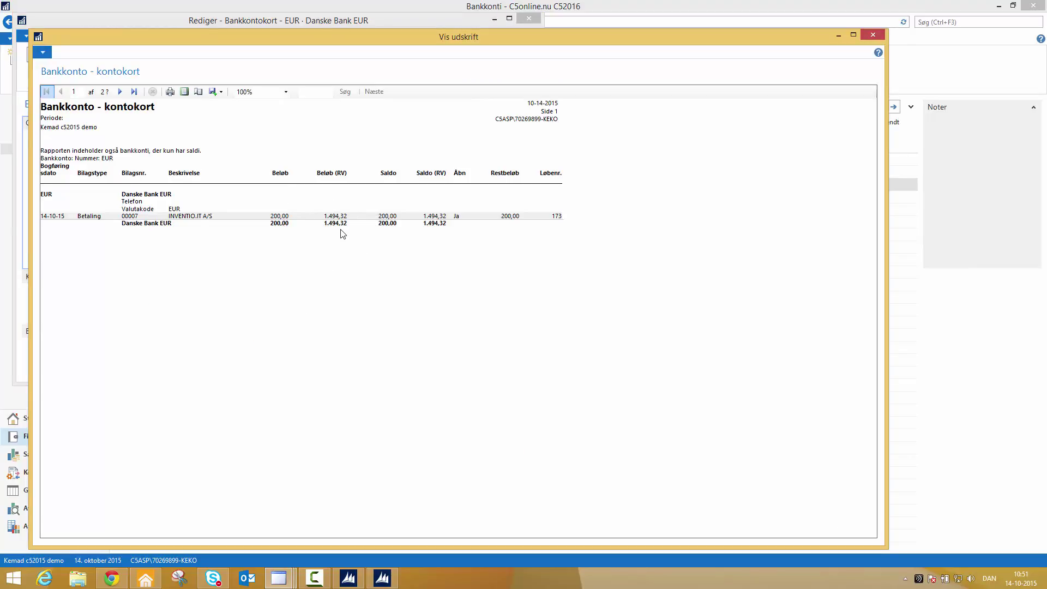
left_click(867, 32)
left_click(531, 18)
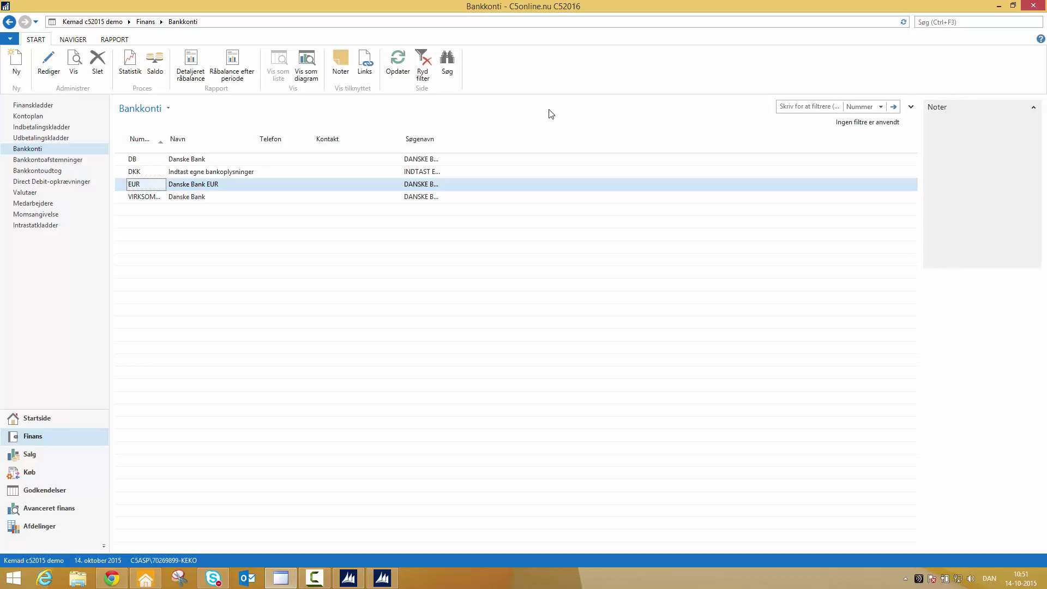
key("Up")
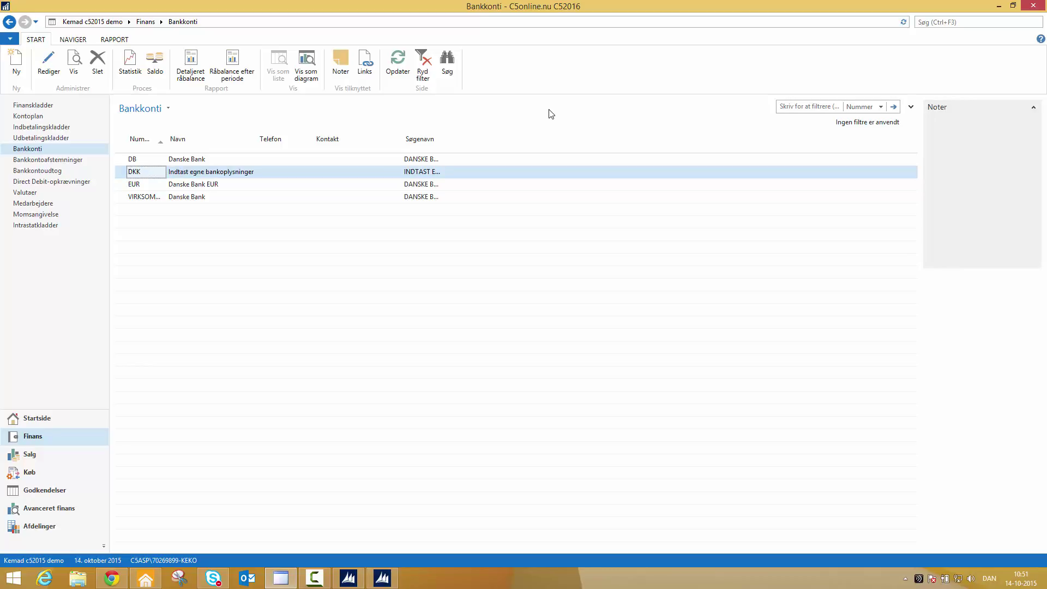